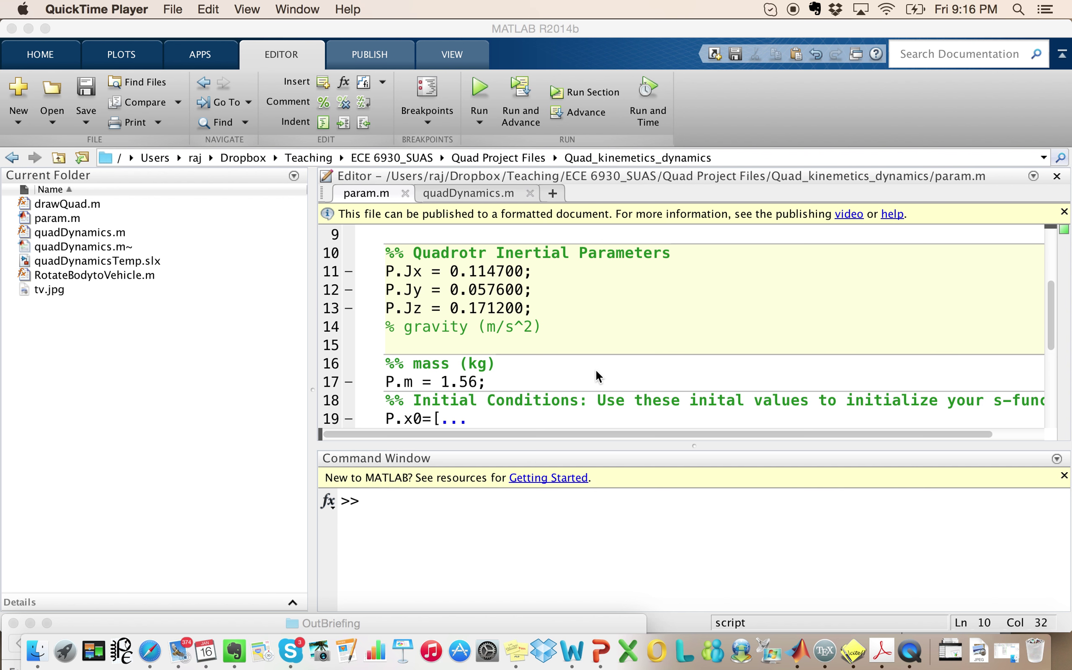
# Review the MATLAB parameter file, highlighting the P.Jx, P.Jy and P.Jz inertia lines
pyautogui.click(642, 282)
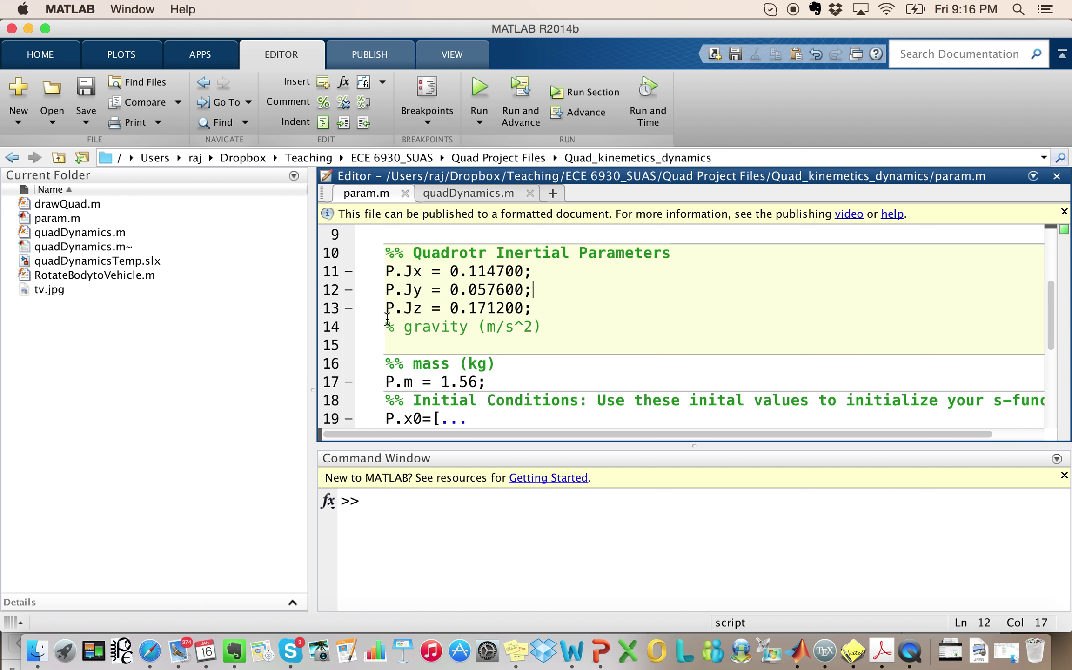
pyautogui.scroll(-4, 478, 321)
pyautogui.scroll(4, 478, 321)
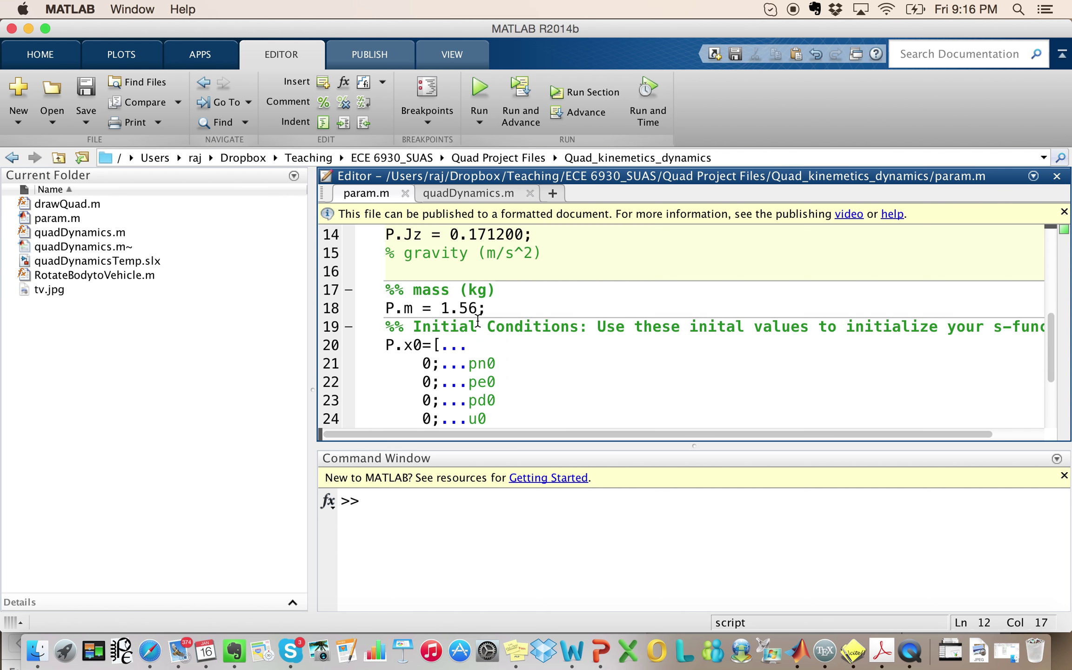
pyautogui.moveTo(385, 286); pyautogui.dragTo(538, 327)
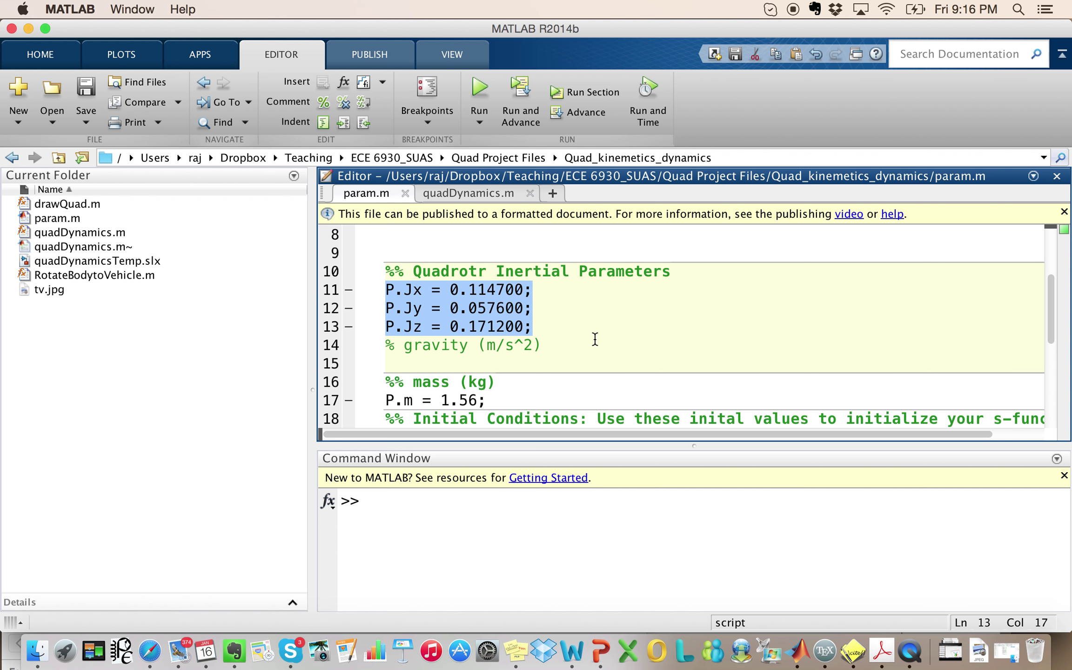
pyautogui.scroll(-5, 595, 339)
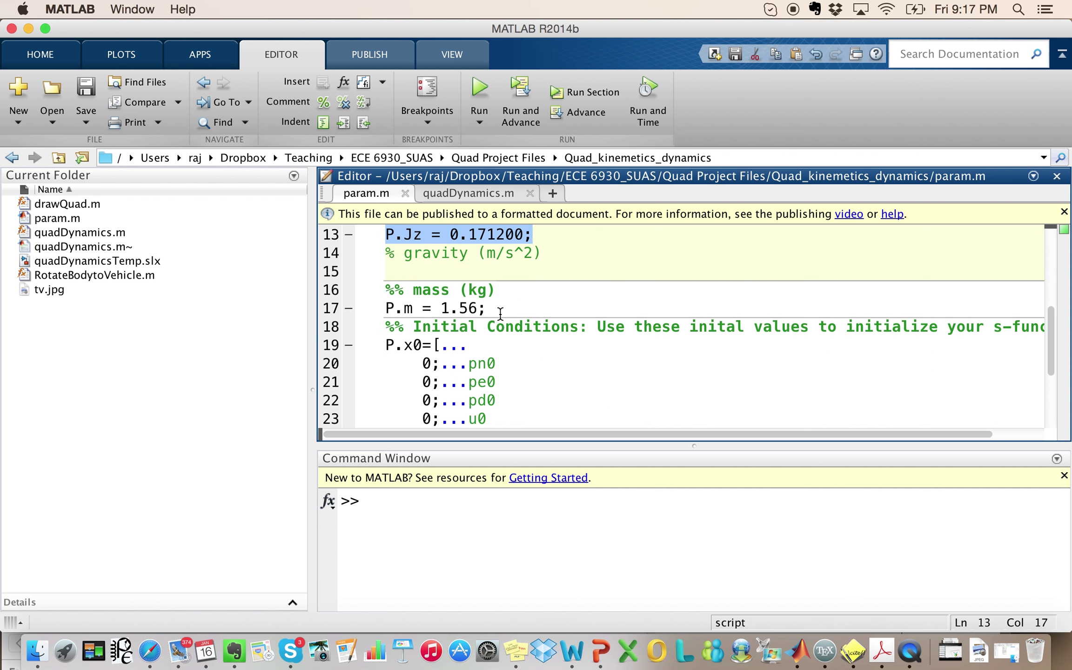
pyautogui.moveTo(499, 311); pyautogui.dragTo(379, 310)
pyautogui.scroll(-5, 555, 366)
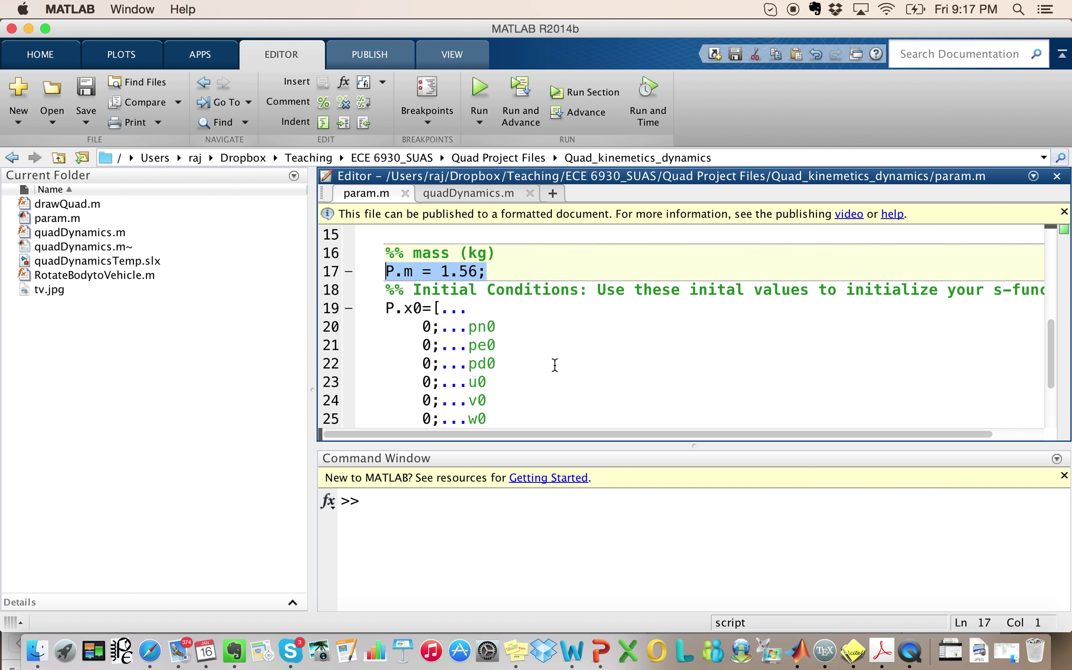
pyautogui.hscroll(1, 554, 365)
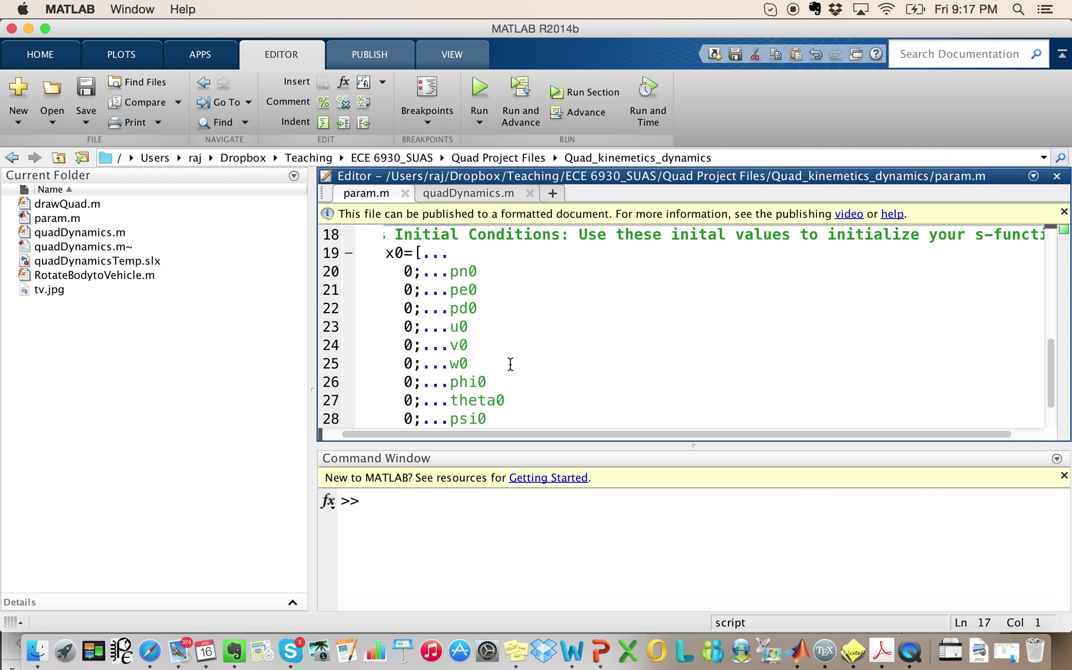
pyautogui.scroll(-3, 511, 364)
pyautogui.scroll(6, 511, 364)
pyautogui.scroll(-3, 511, 364)
pyautogui.scroll(-3, 511, 364)
pyautogui.scroll(5, 510, 364)
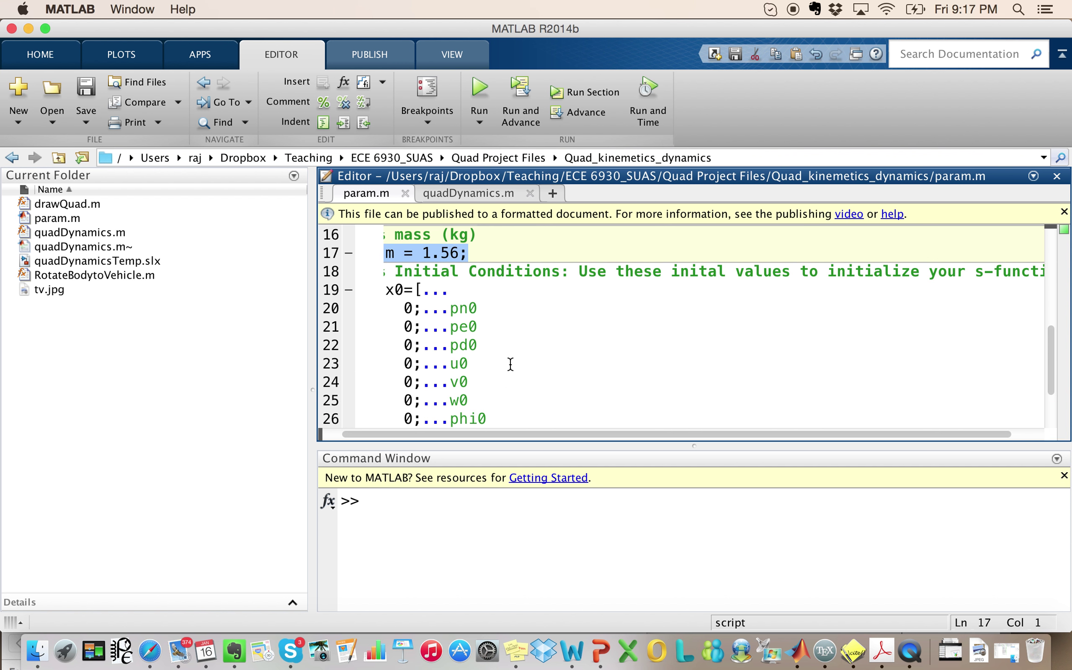
pyautogui.click(479, 89)
# Open quadDynamicsTemp.slx, widen its window, and select the quadDynamics S-Function block
pyautogui.click(125, 262)
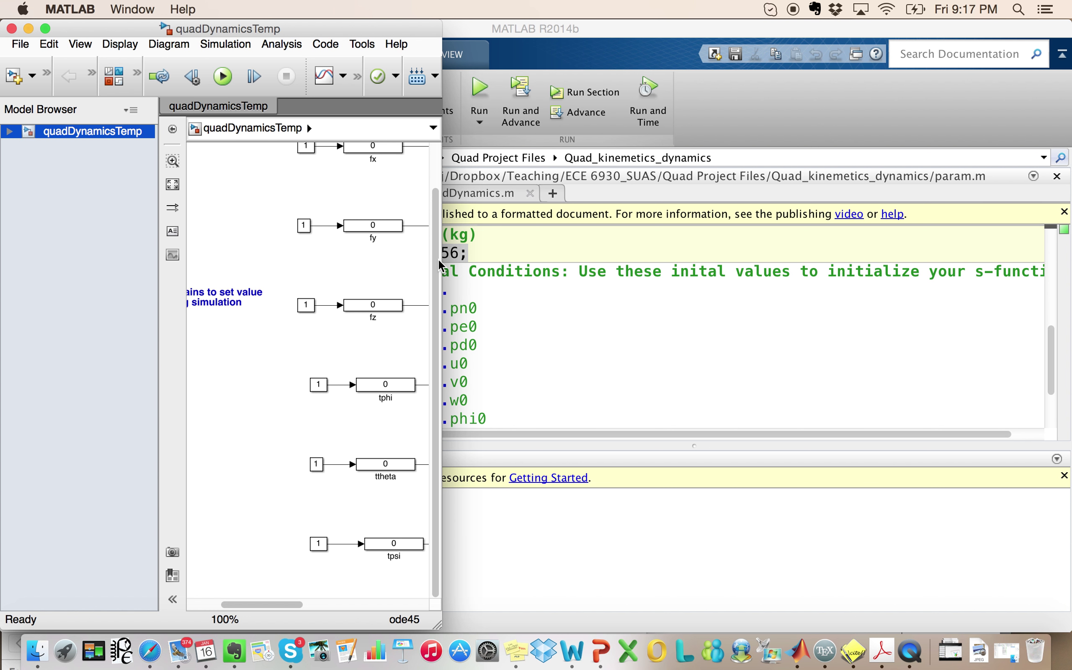
pyautogui.moveTo(441, 261)
pyautogui.mouseDown()
pyautogui.moveTo(715, 361)
pyautogui.moveTo(716, 295)
pyautogui.moveTo(915, 299)
pyautogui.mouseUp()
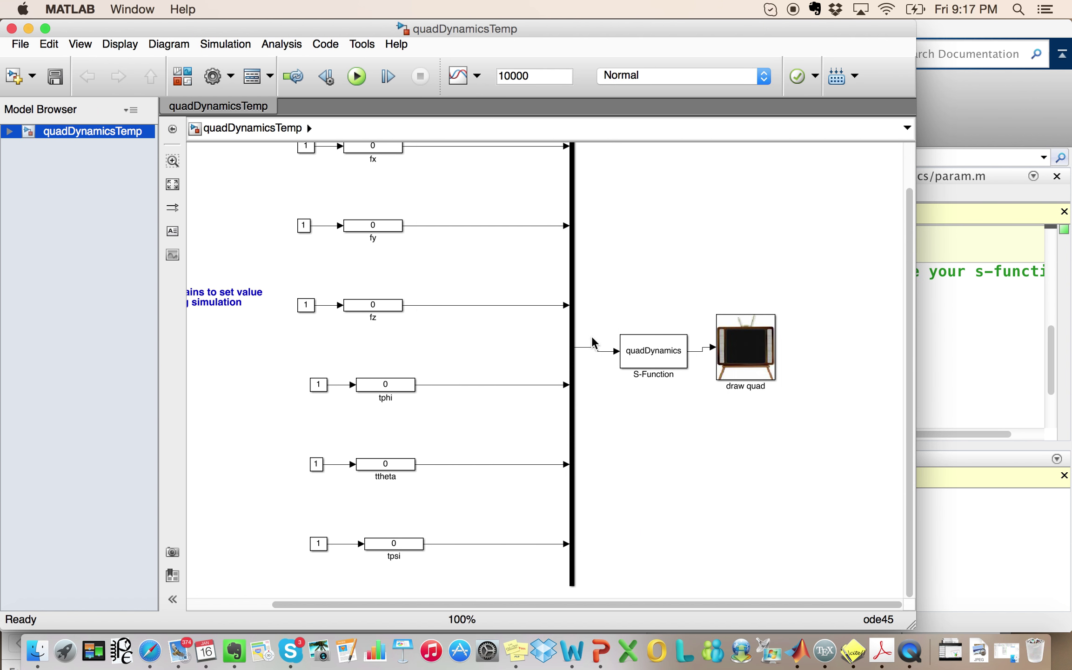
pyautogui.click(659, 354)
pyautogui.moveTo(606, 308); pyautogui.dragTo(698, 401)
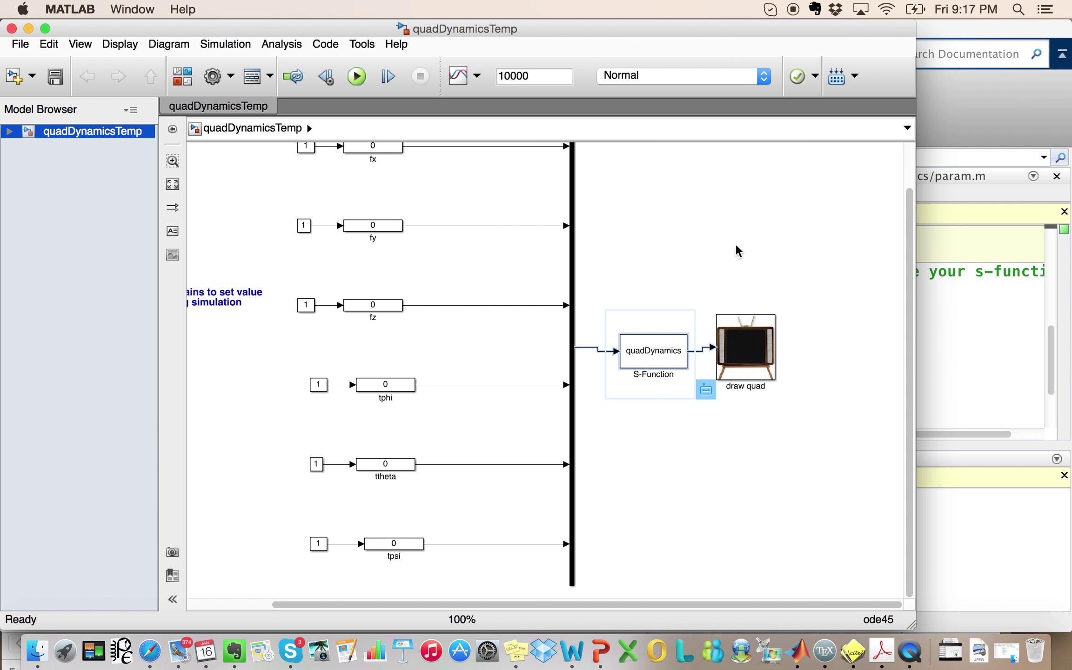
pyautogui.click(683, 341)
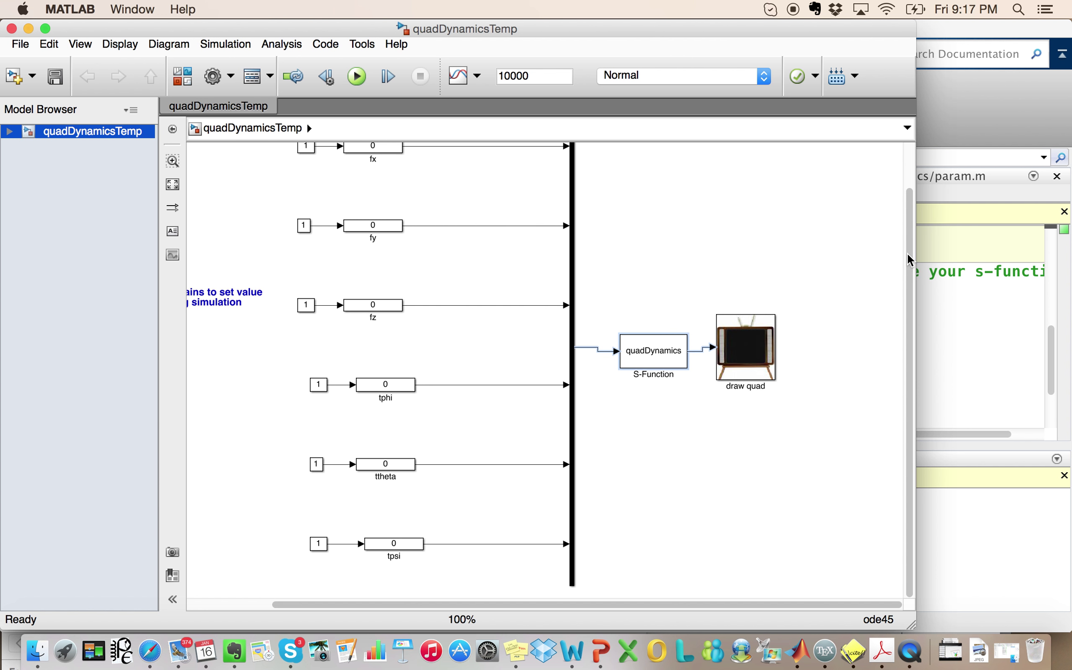
# Inspect the tphi, ttheta and tpsi slider rows, then reselect the quadDynamics S-Function
pyautogui.moveTo(907, 259); pyautogui.dragTo(906, 217)
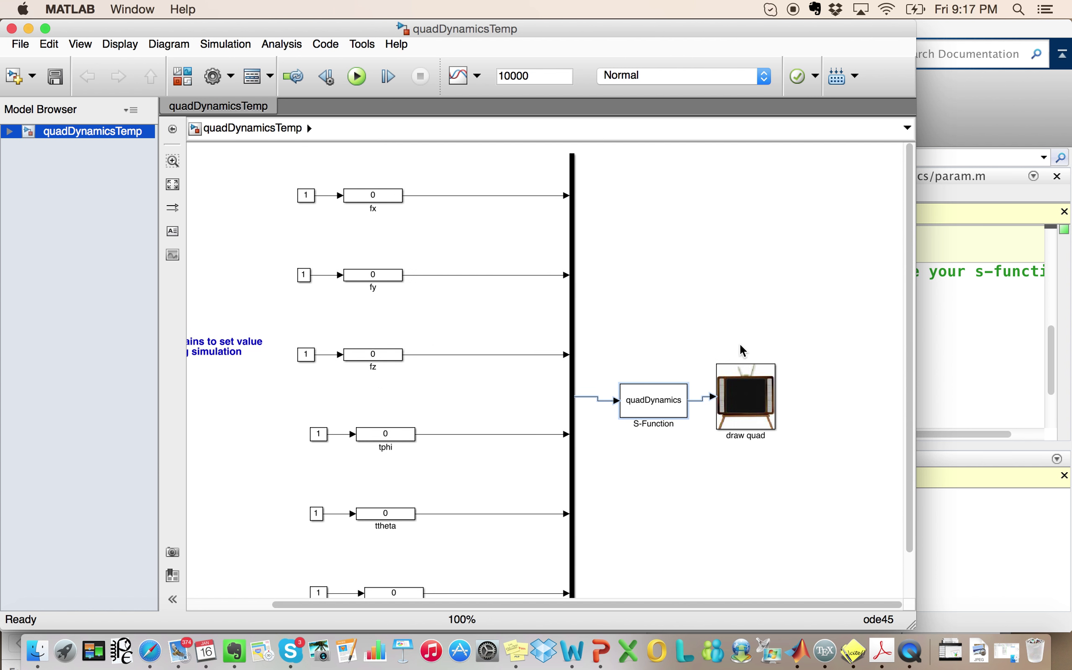
pyautogui.scroll(-5, 912, 292)
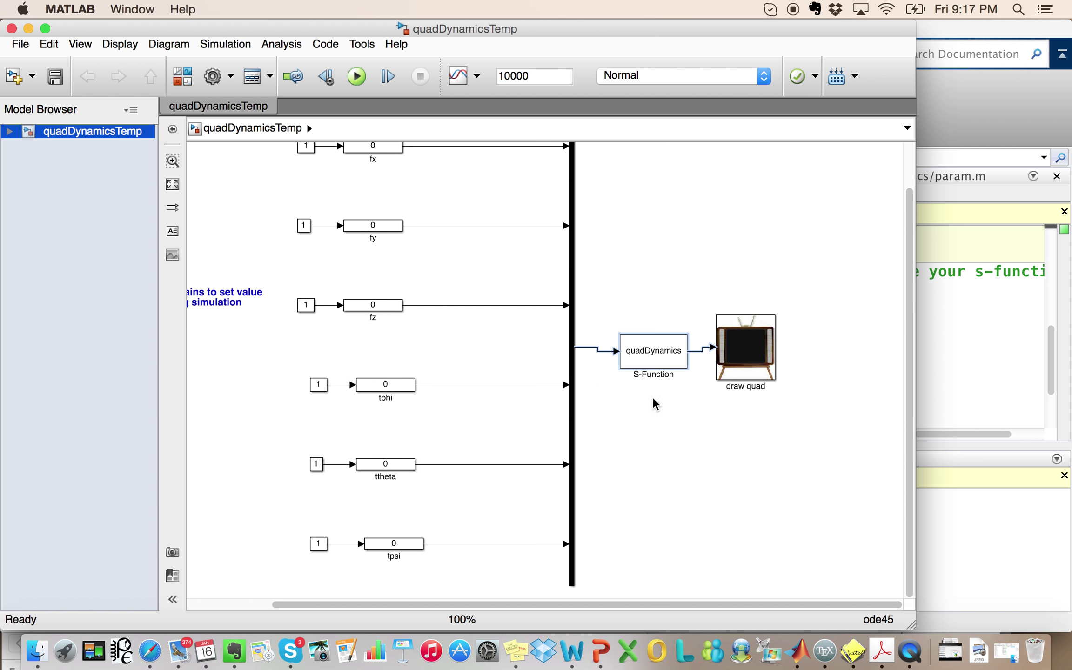
pyautogui.moveTo(264, 340); pyautogui.dragTo(449, 576)
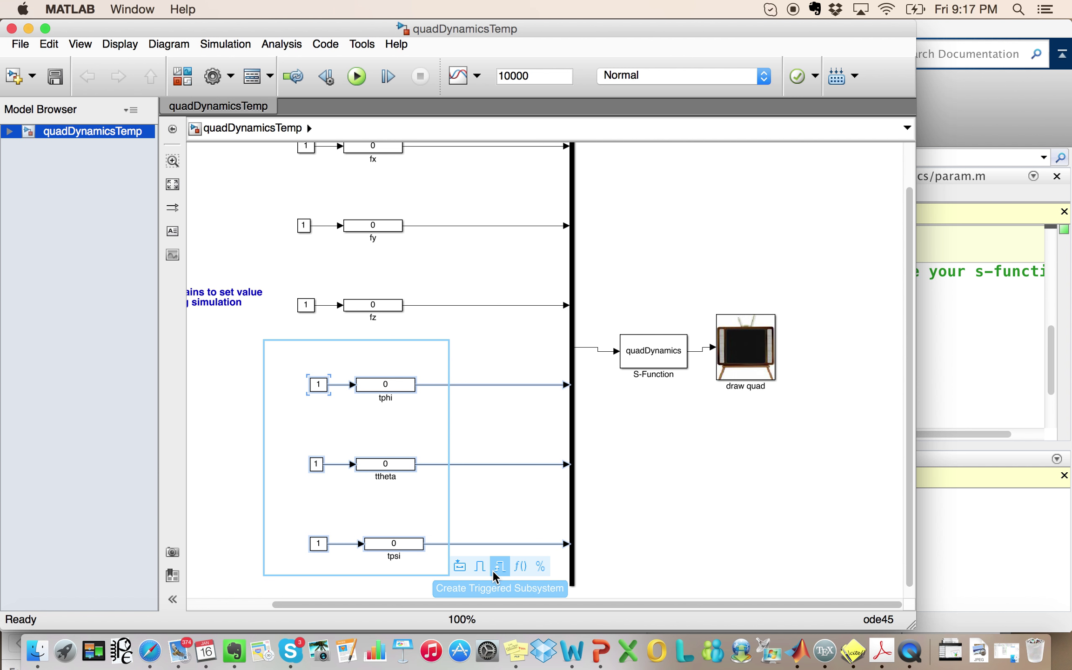
pyautogui.click(623, 517)
pyautogui.click(670, 374)
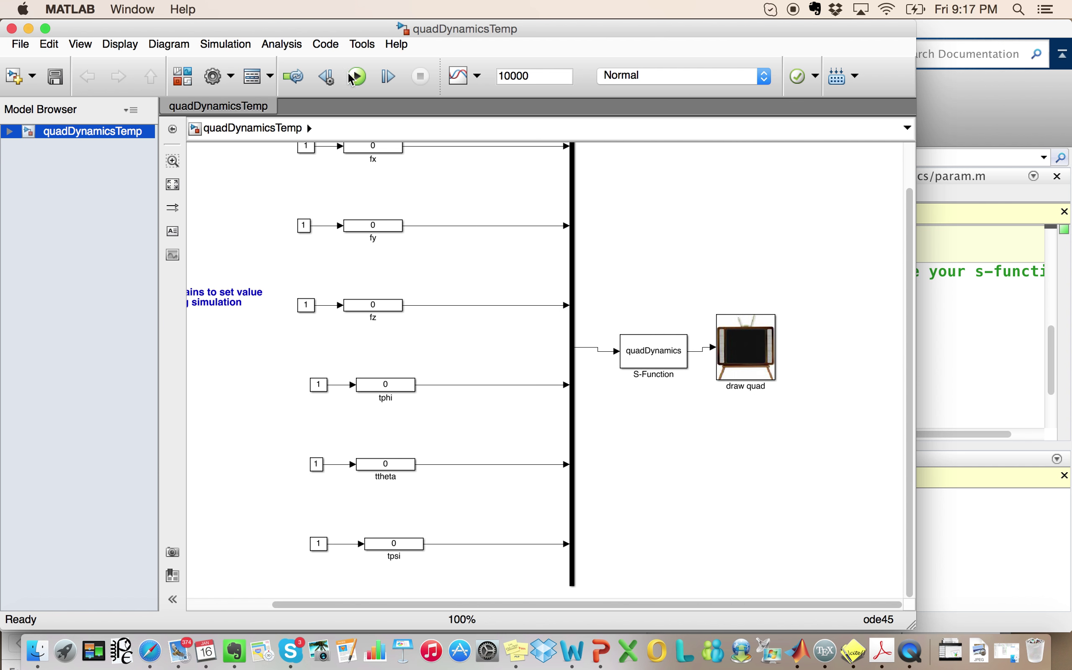
# Run the simulation and place the Figure 1 vehicle plot beside the narrowed model window
pyautogui.click(355, 76)
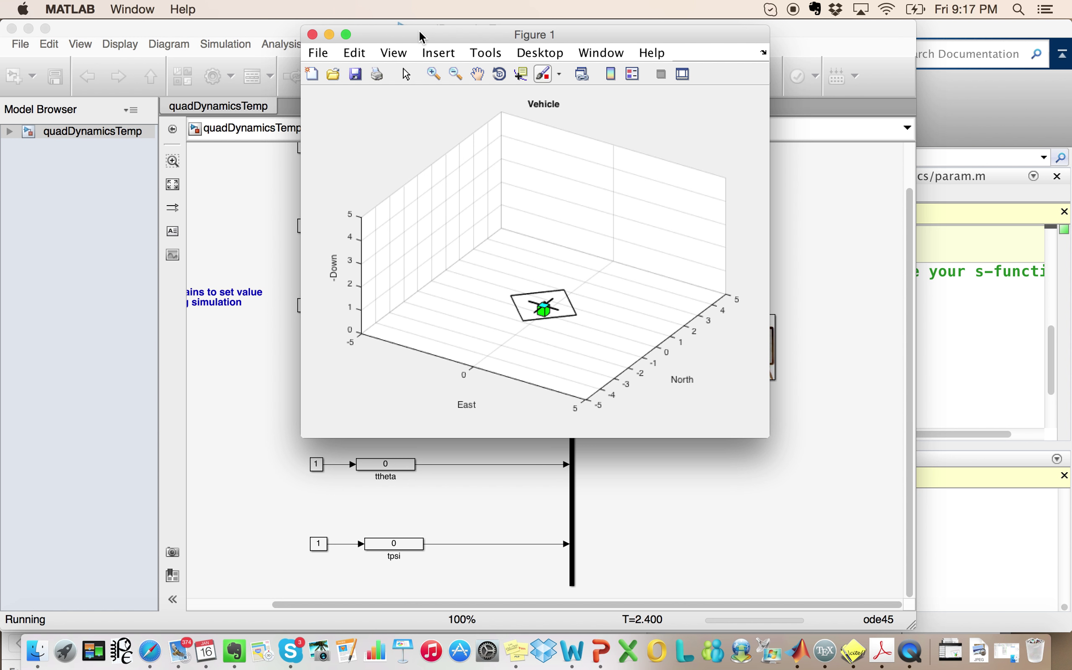
pyautogui.moveTo(419, 30); pyautogui.dragTo(480, 31)
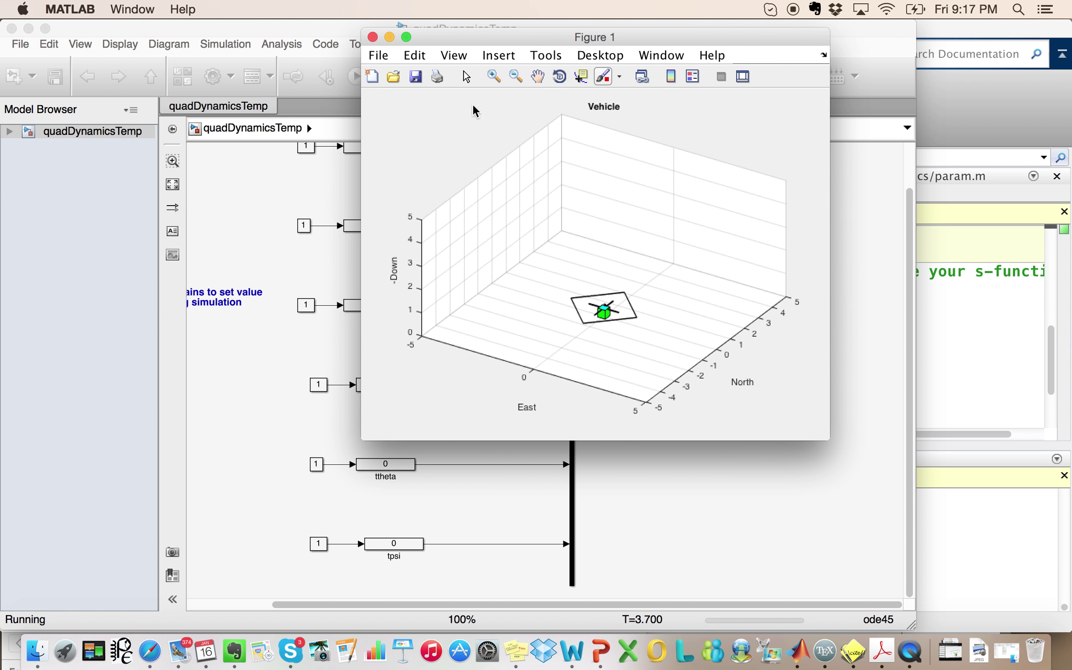
pyautogui.moveTo(539, 42); pyautogui.dragTo(692, 157)
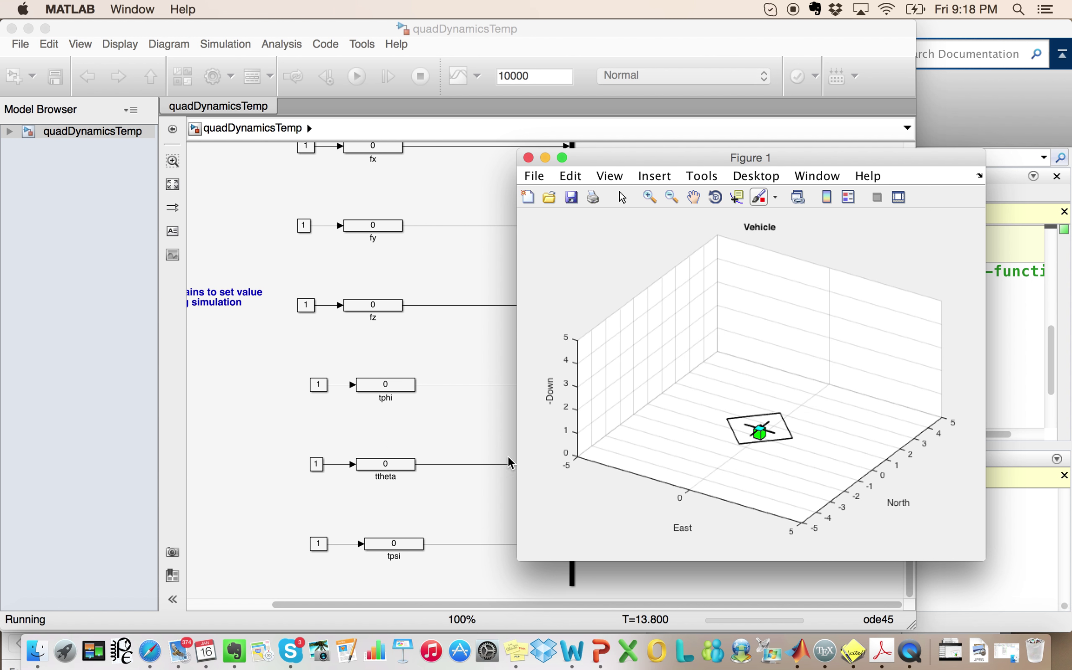
pyautogui.moveTo(632, 155); pyautogui.dragTo(769, 165)
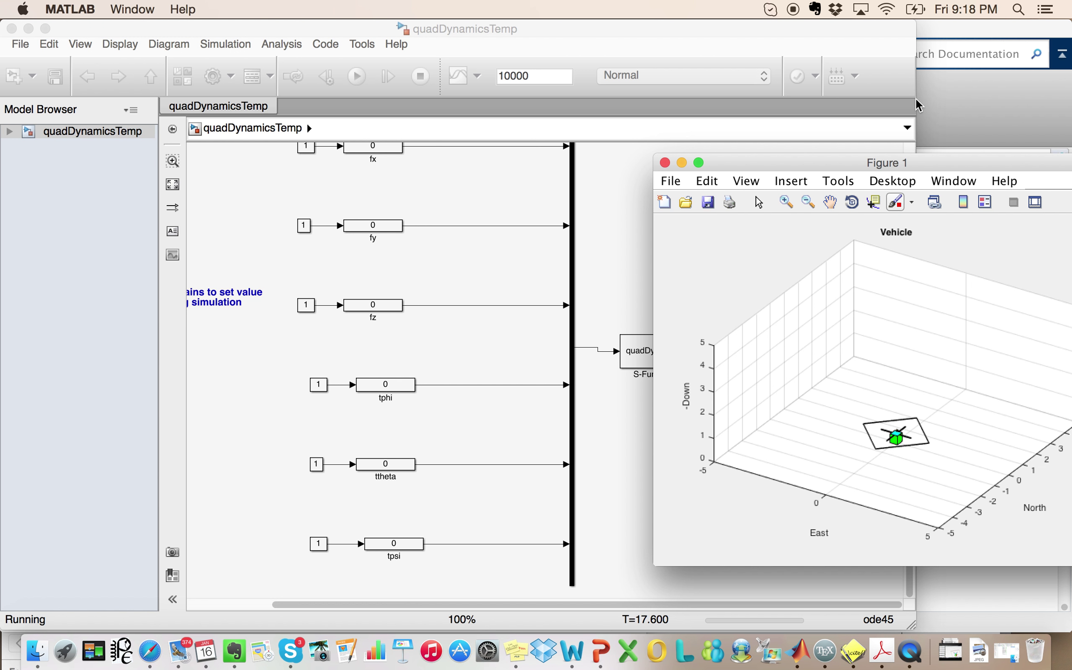
pyautogui.click(906, 79)
pyautogui.moveTo(917, 76); pyautogui.dragTo(640, 99)
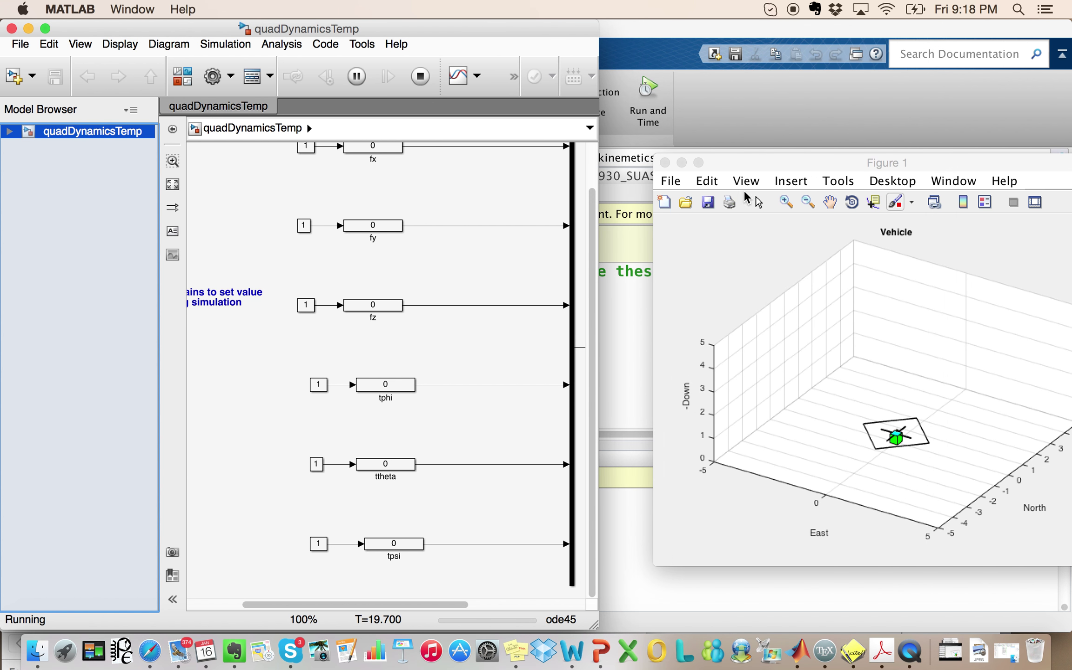
pyautogui.moveTo(746, 163); pyautogui.dragTo(693, 154)
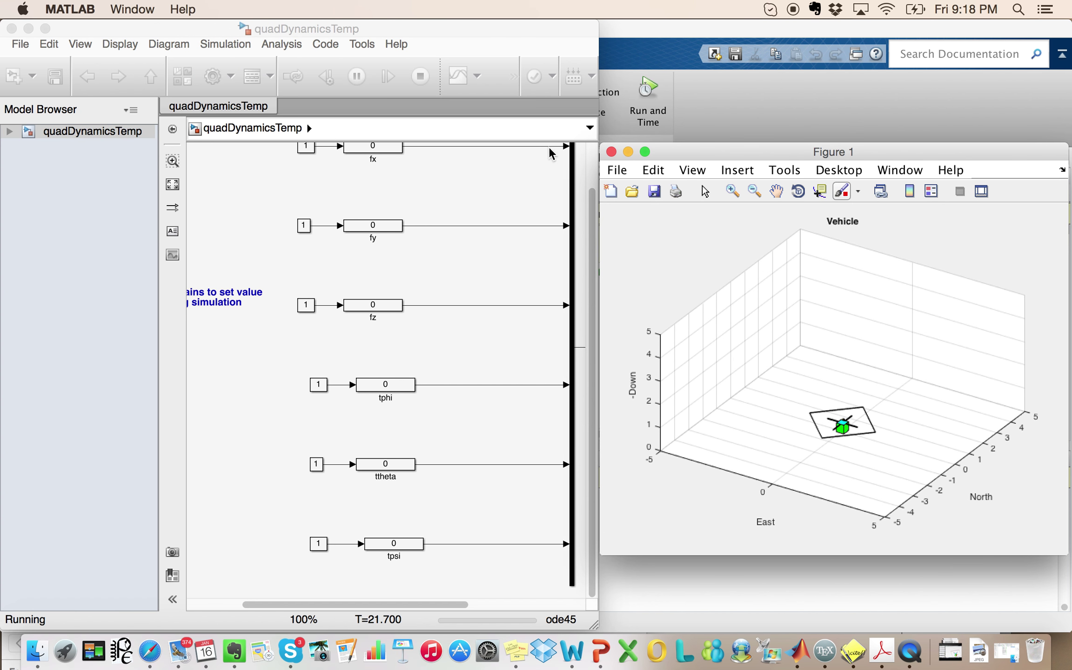
# During the run, step the fx slider gain through 0.2, -0.2 and 0, ending at 0.2
pyautogui.doubleClick(373, 148)
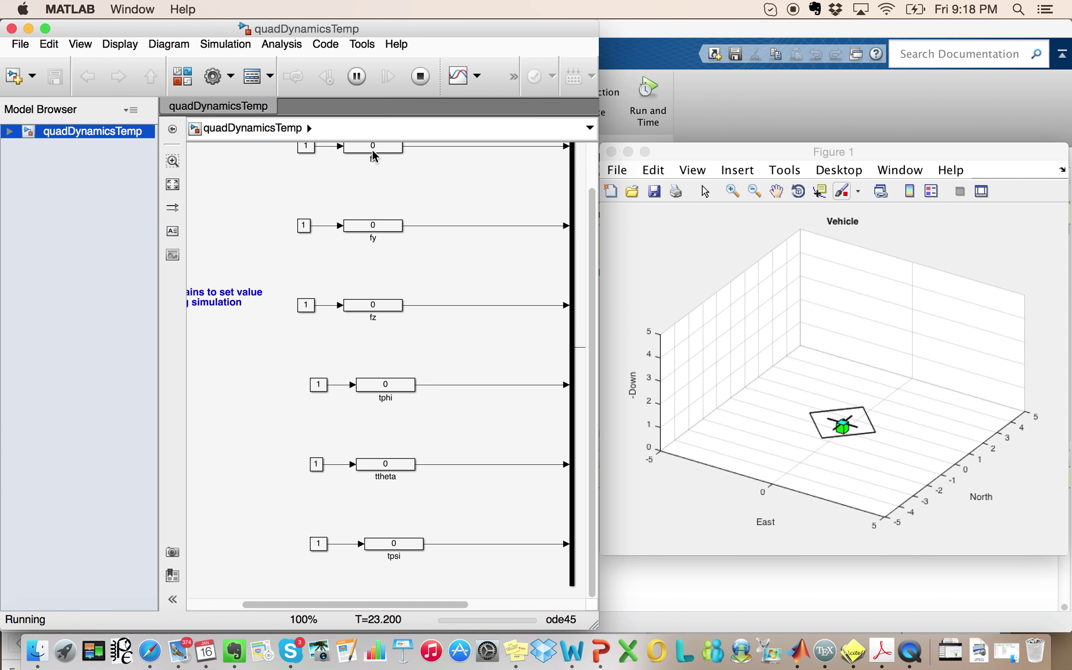
pyautogui.moveTo(681, 185); pyautogui.dragTo(309, 133)
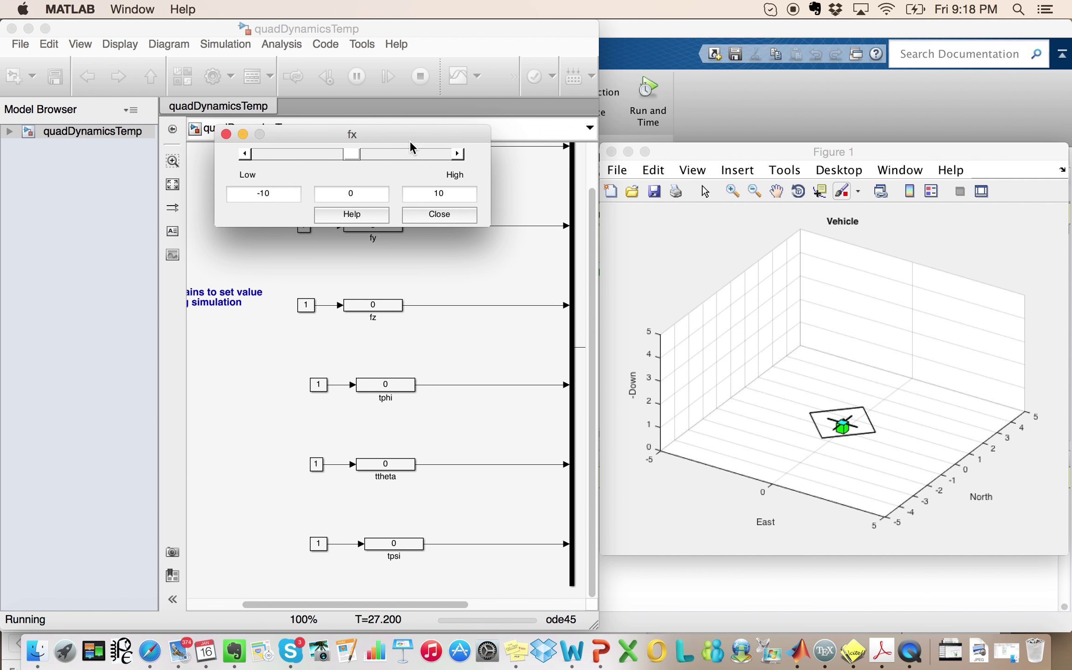
pyautogui.click(457, 157)
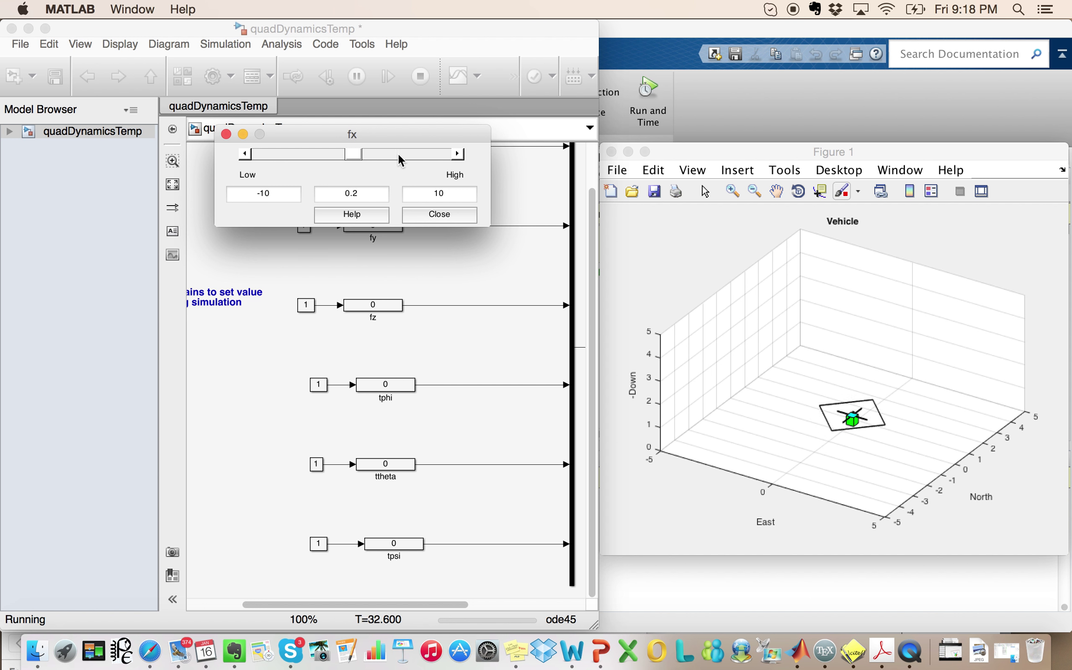
pyautogui.click(246, 154)
pyautogui.click(245, 155)
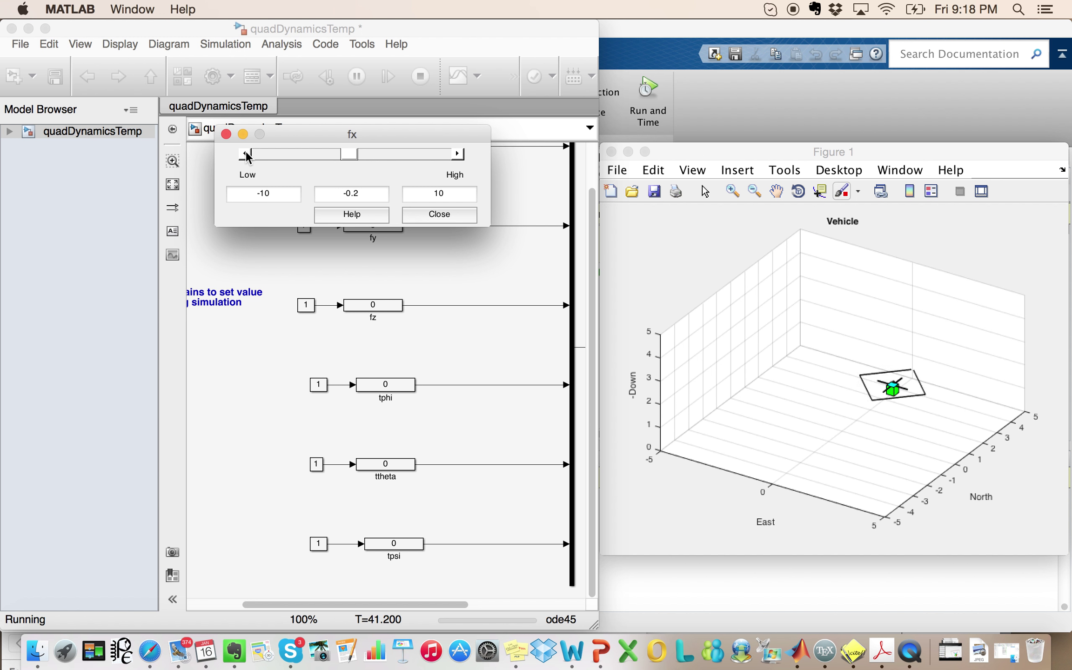
pyautogui.click(457, 154)
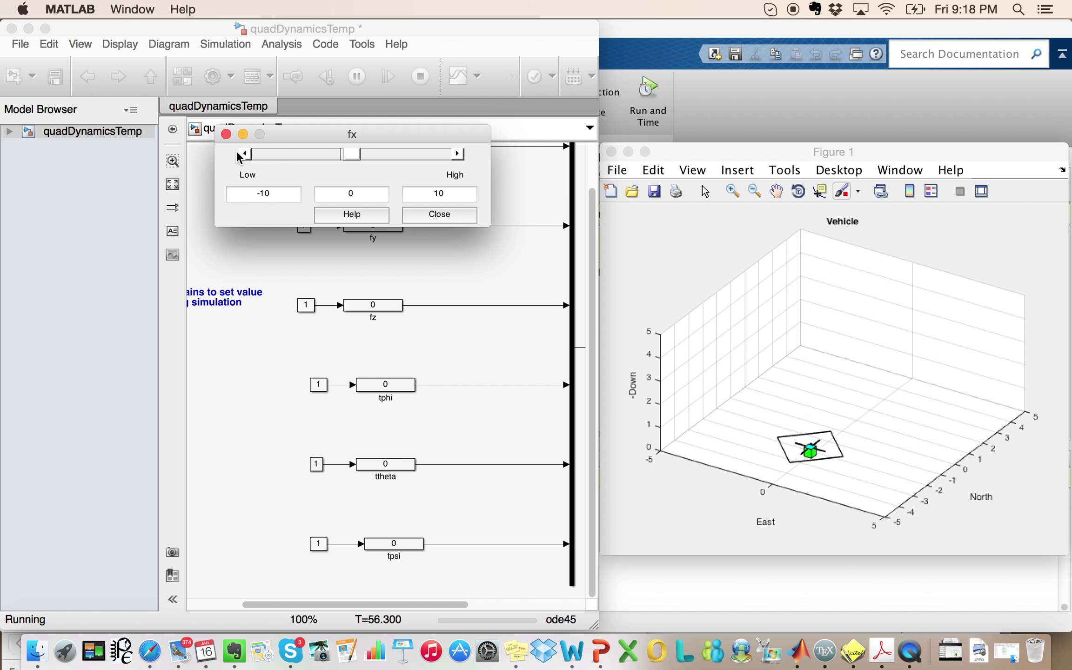
pyautogui.click(460, 154)
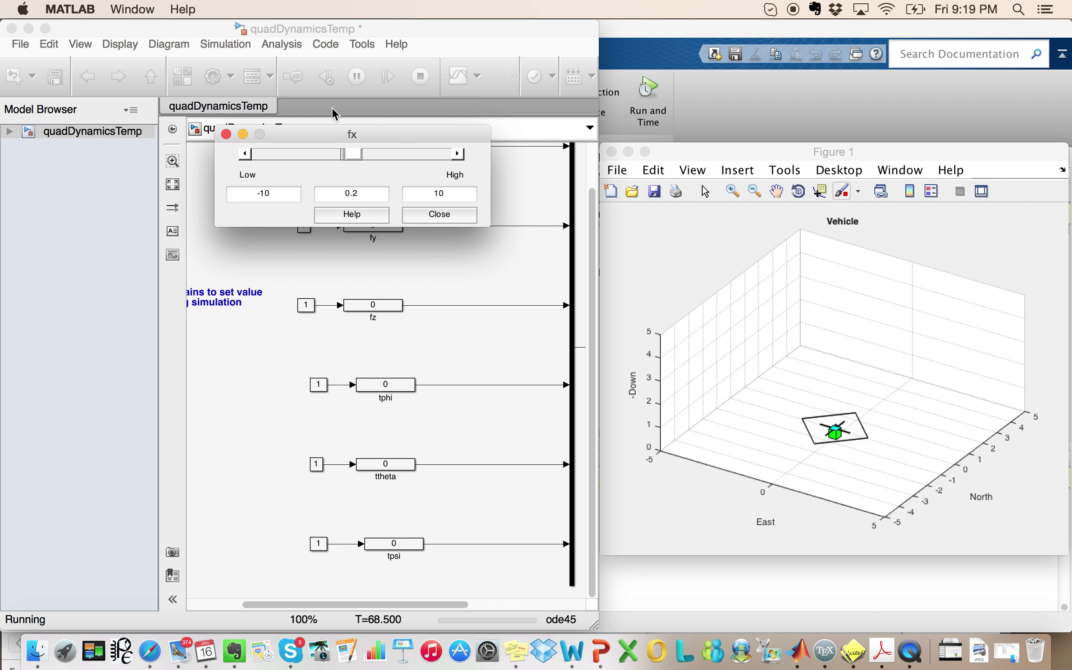
# Restart the simulation and step the fy gain up to 0.4
pyautogui.click(439, 214)
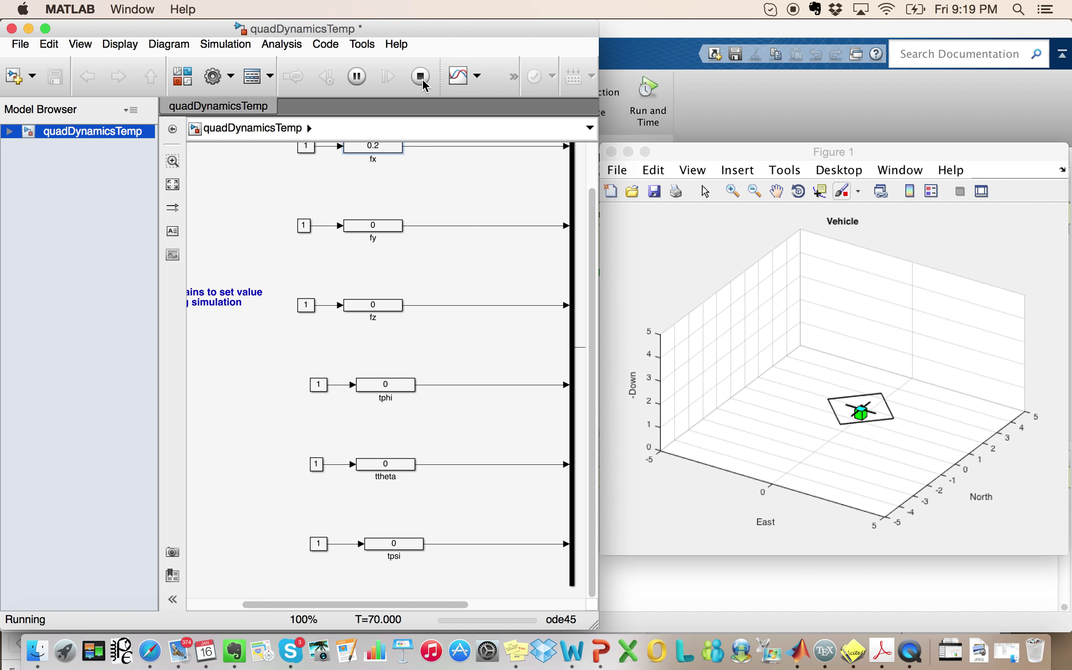
pyautogui.click(421, 77)
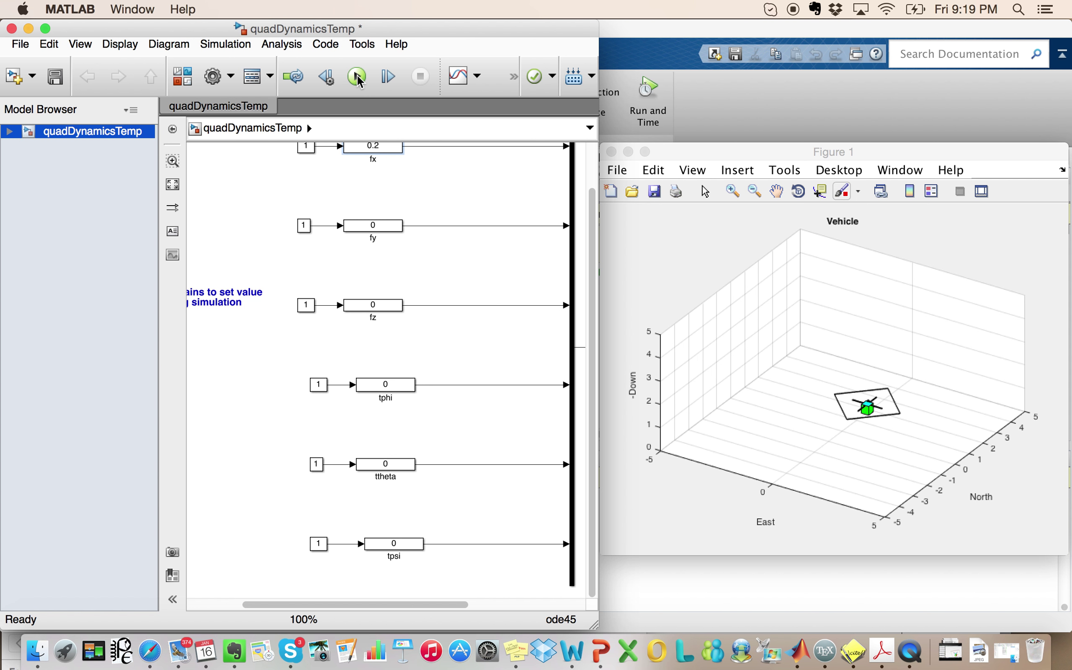
pyautogui.click(357, 78)
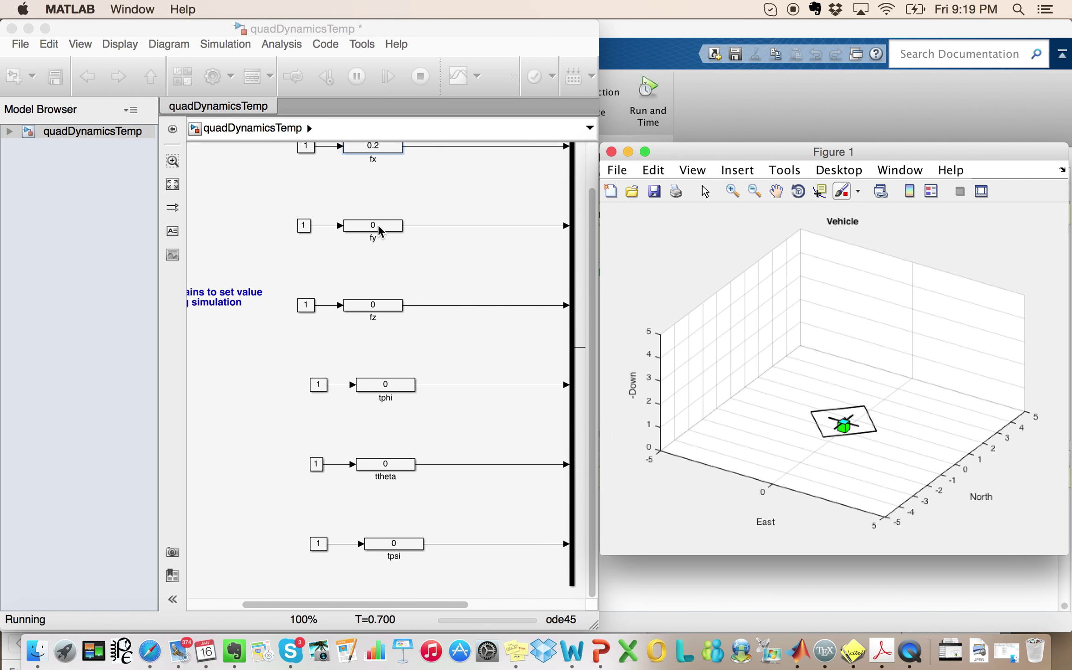
pyautogui.doubleClick(378, 226)
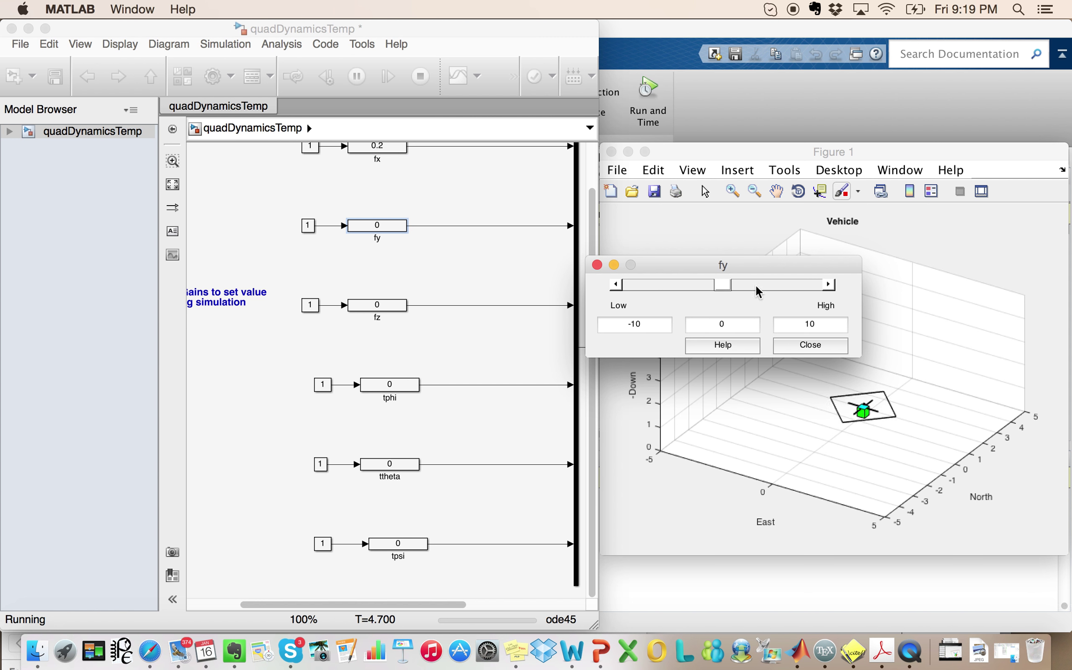
pyautogui.click(828, 284)
pyautogui.click(829, 284)
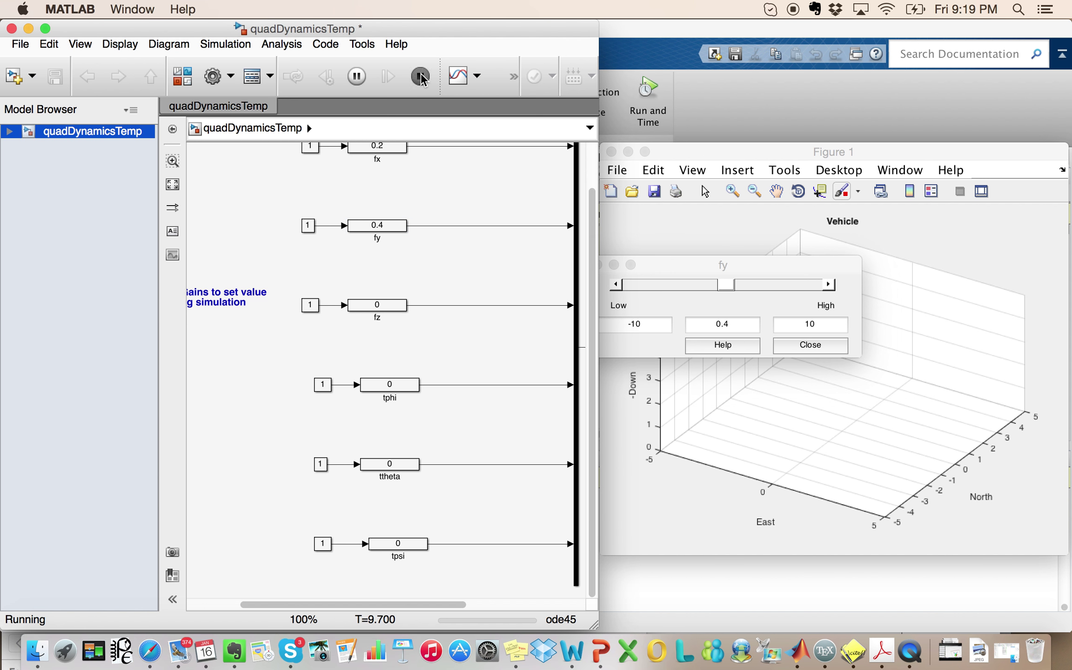
# Stop the simulation and reset both the fx and fy gains to 0
pyautogui.click(420, 76)
pyautogui.doubleClick(384, 145)
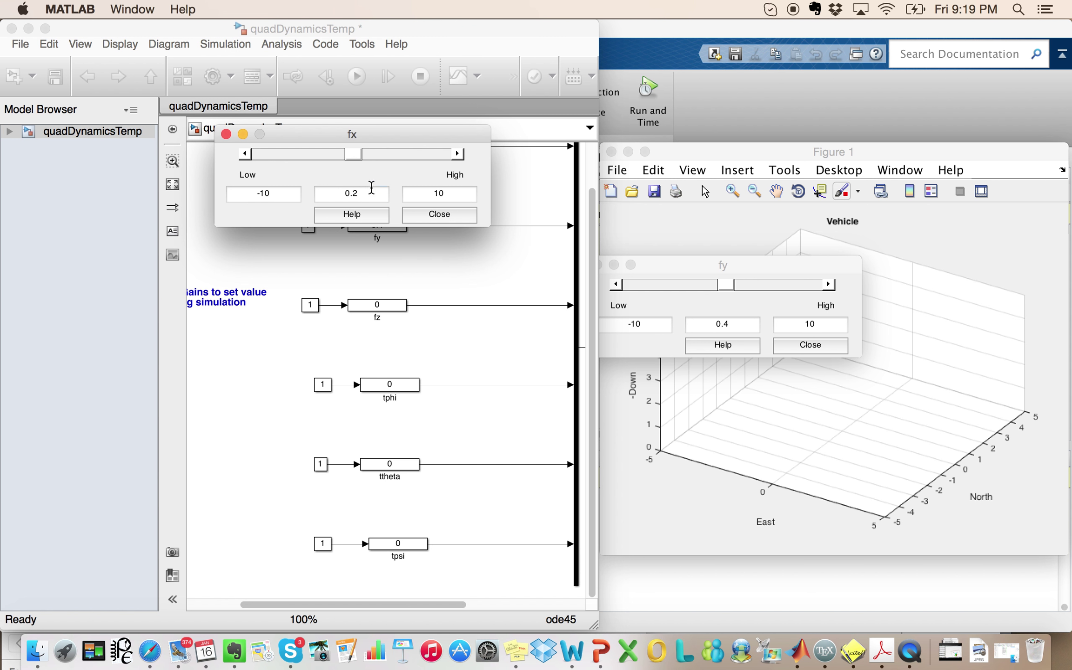
pyautogui.moveTo(332, 194); pyautogui.dragTo(302, 199)
pyautogui.click(522, 188)
pyautogui.doubleClick(398, 225)
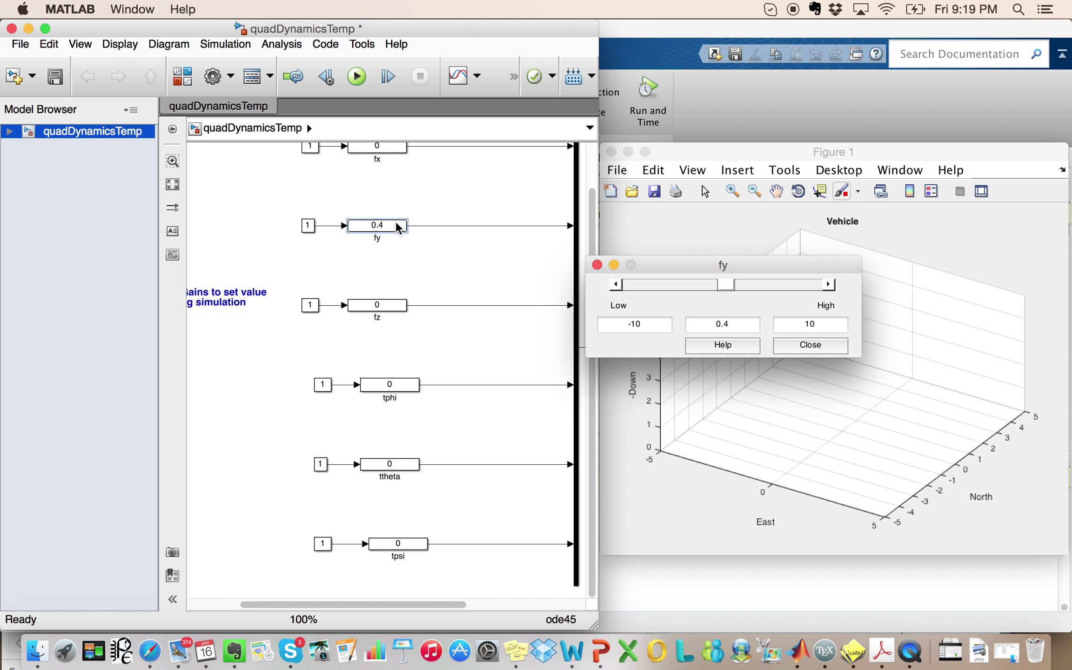
pyautogui.moveTo(745, 324); pyautogui.dragTo(714, 324)
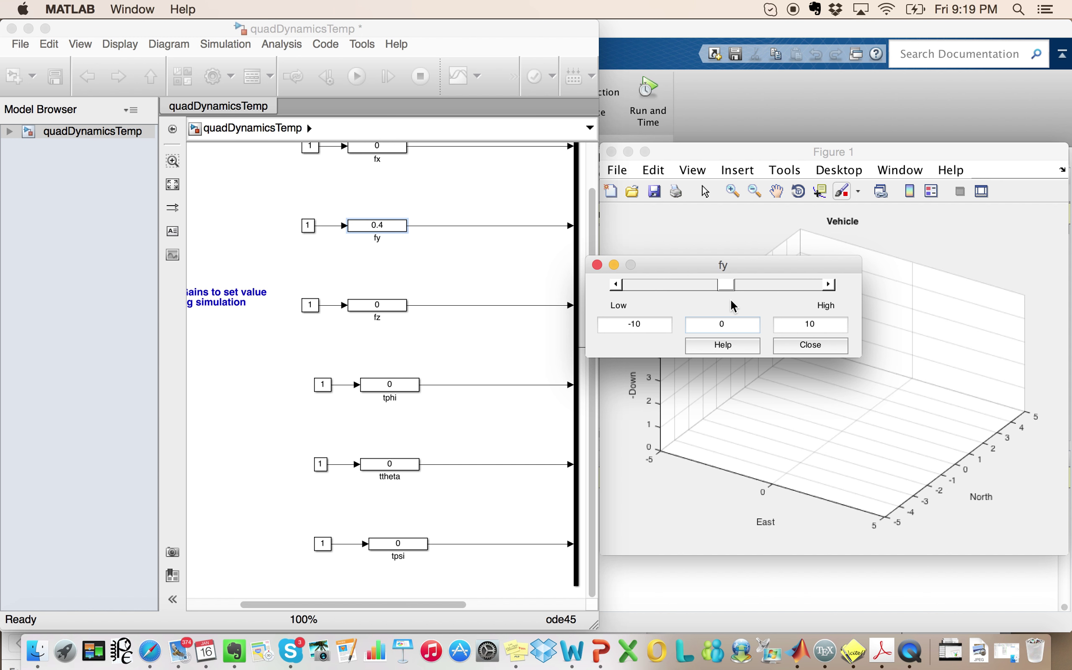
pyautogui.write('0')
pyautogui.press('Return')
pyautogui.click(452, 160)
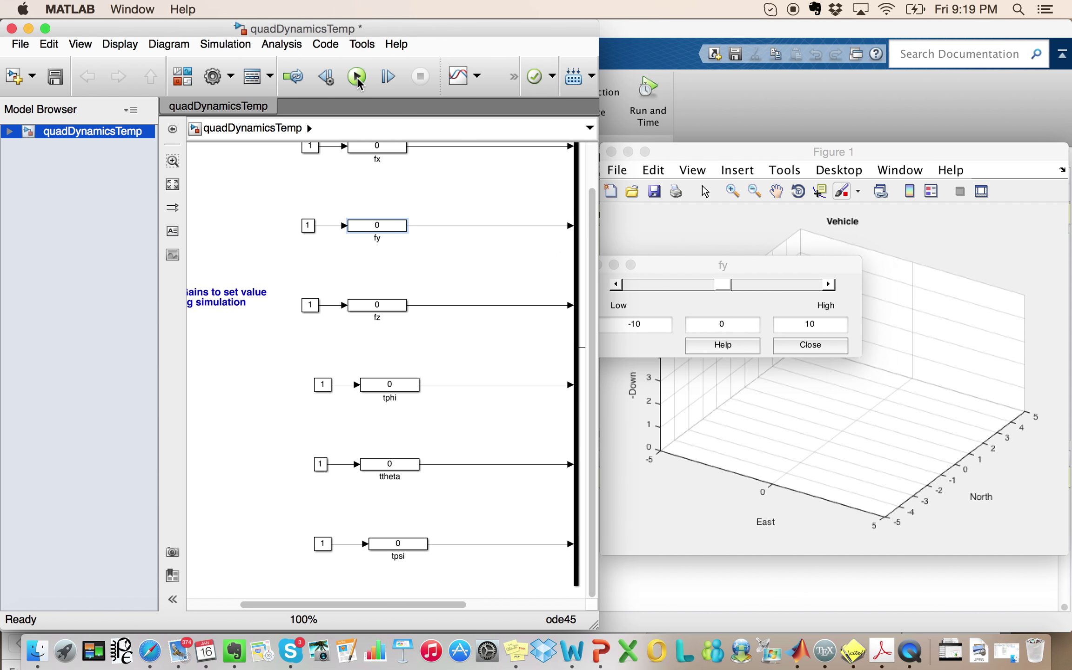
# Run the simulation again, stepping fy up to 0.4 and then down to -0.2
pyautogui.click(357, 77)
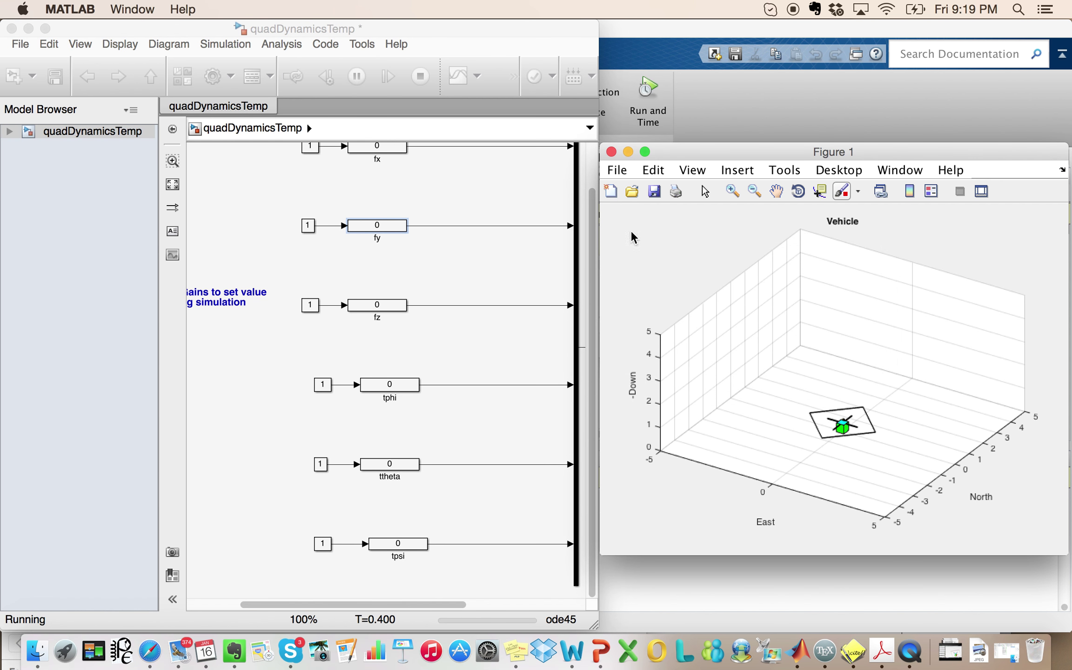
pyautogui.doubleClick(368, 229)
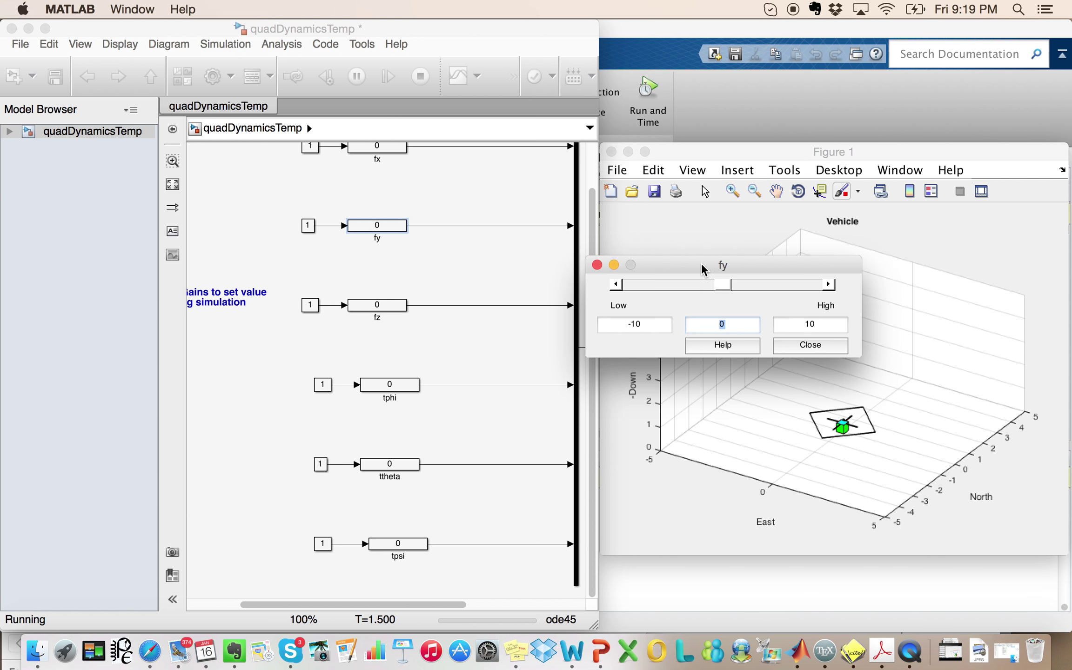
pyautogui.moveTo(717, 269); pyautogui.dragTo(385, 191)
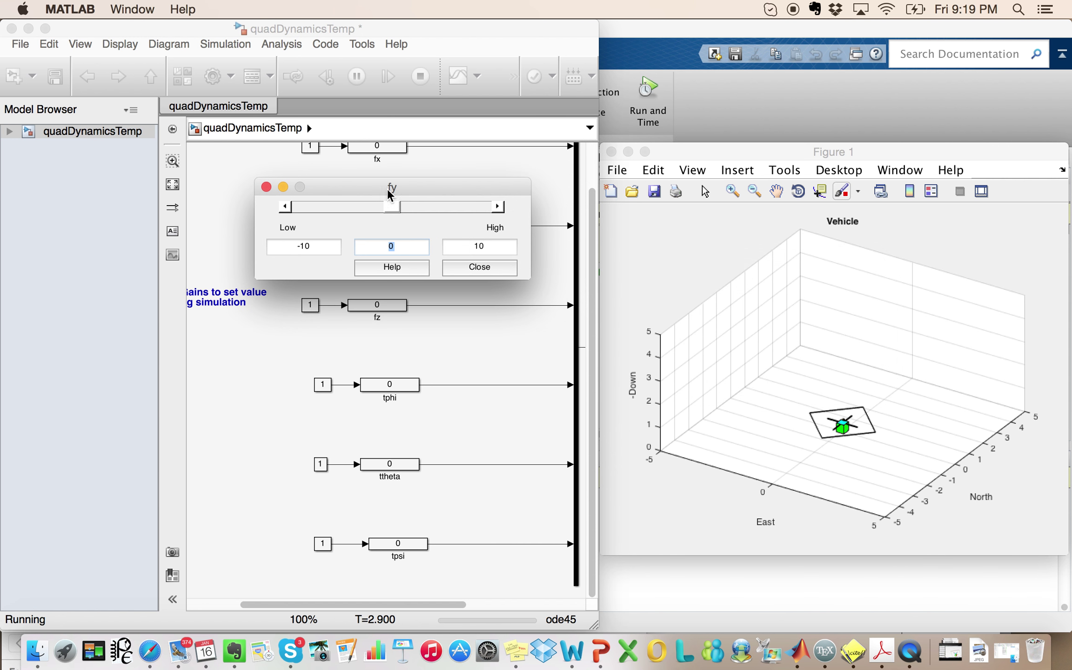
pyautogui.doubleClick(498, 207)
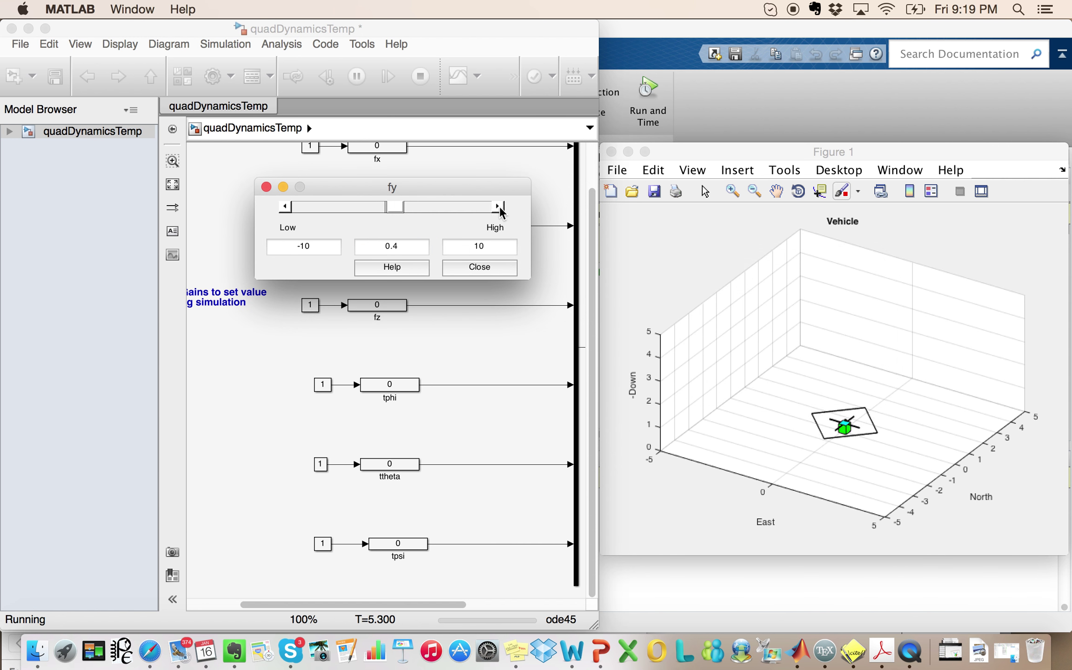
pyautogui.click(284, 207)
pyautogui.click(283, 207)
pyautogui.click(283, 207)
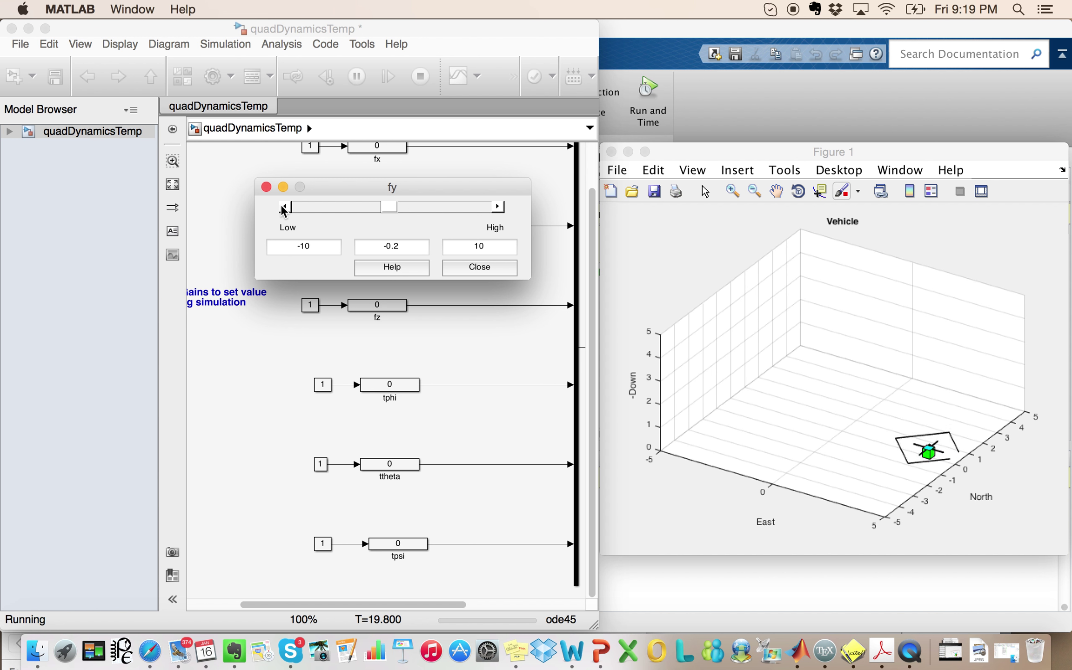
# Enter 0 as the fy gain value to end the drift test
pyautogui.moveTo(402, 245); pyautogui.dragTo(362, 243)
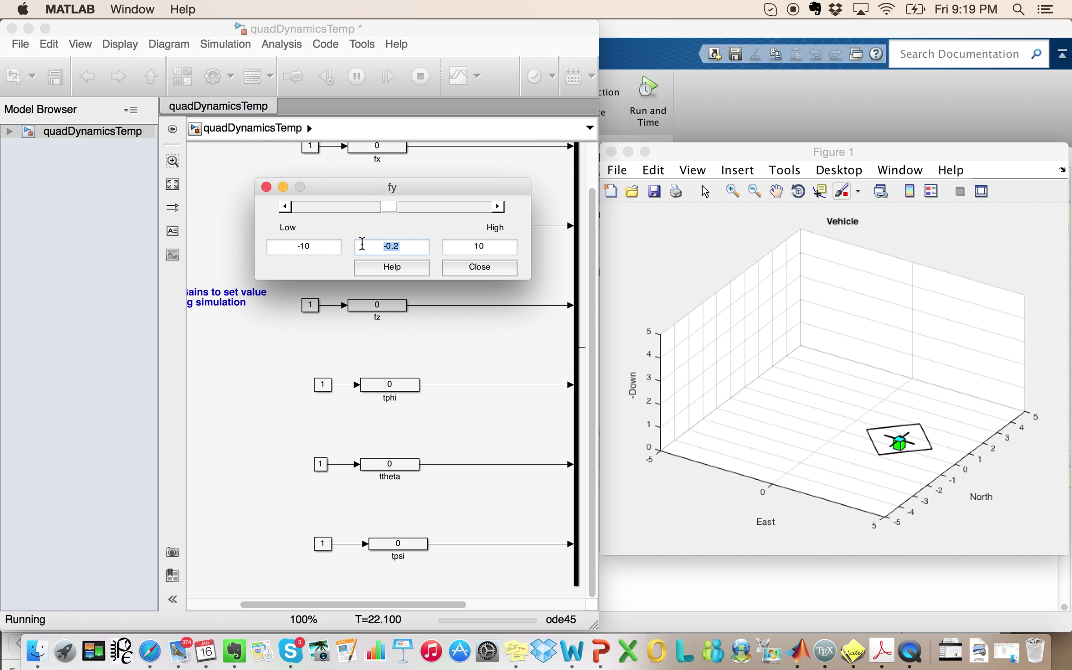
pyautogui.write('0')
pyautogui.press('Return')
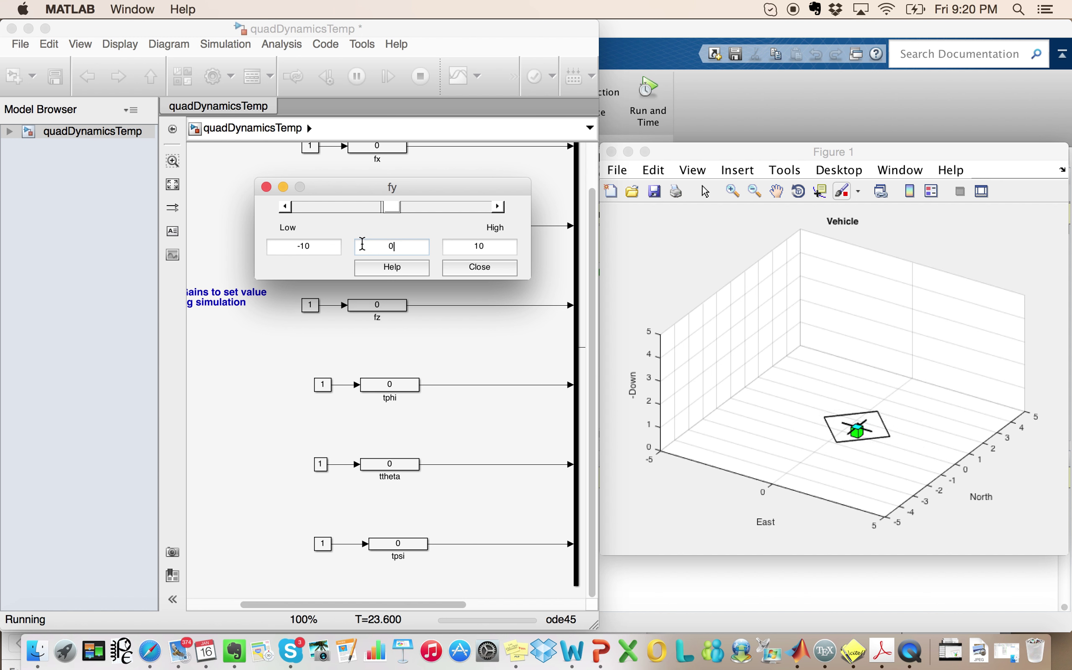
pyautogui.click(361, 169)
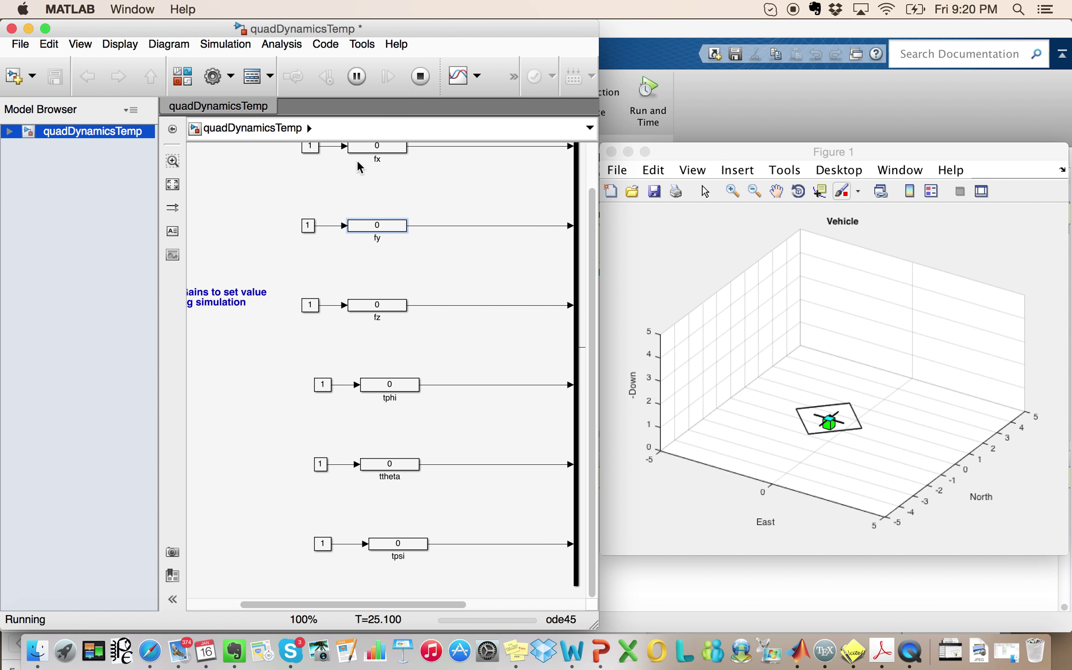
# Stop, then rerun the simulation with the tphi roll gain raised to 0.2
pyautogui.click(418, 80)
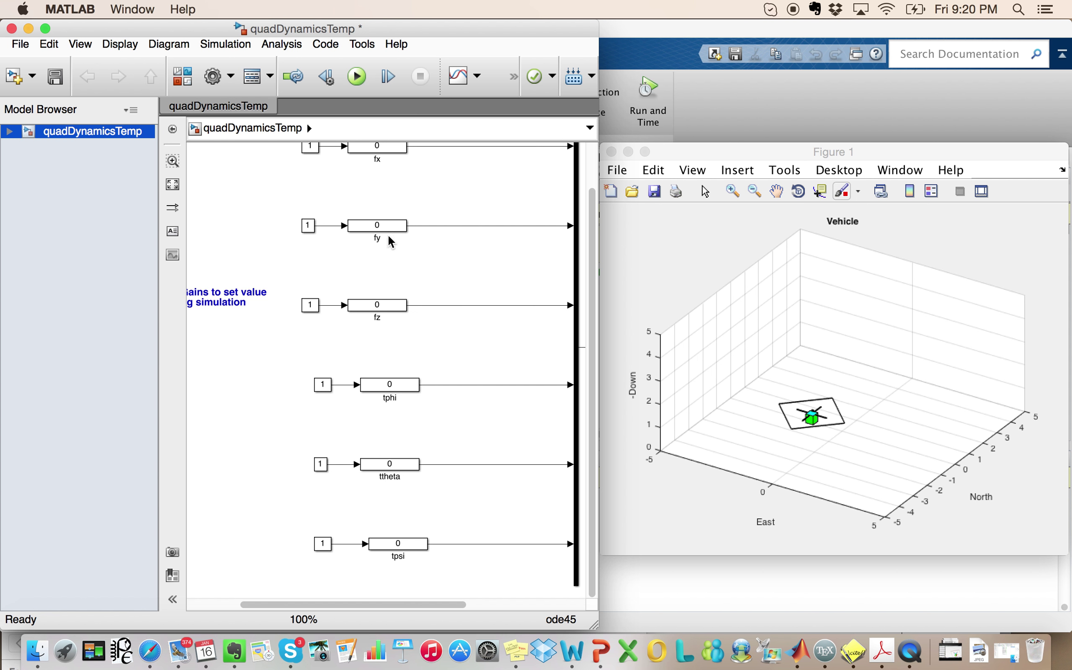
pyautogui.doubleClick(399, 384)
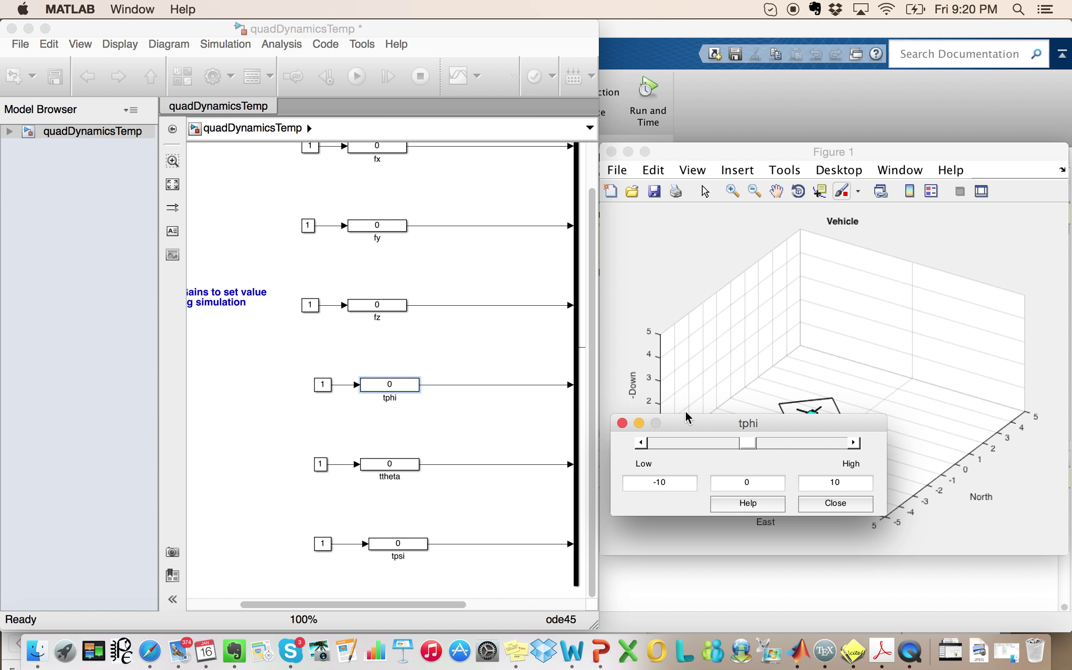
pyautogui.moveTo(688, 427); pyautogui.dragTo(266, 282)
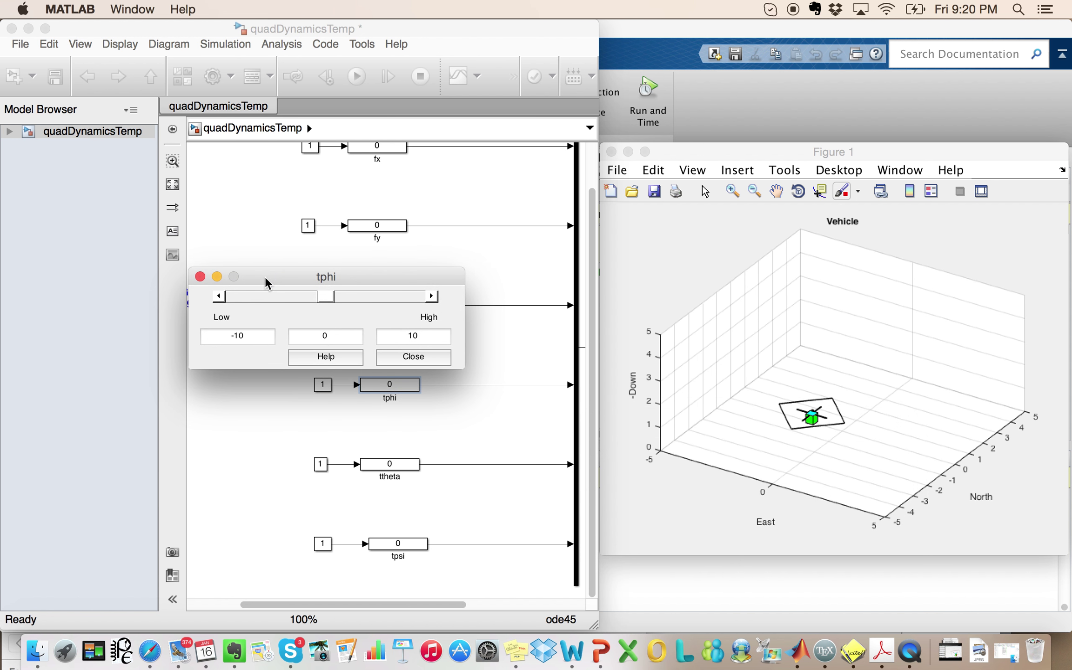
pyautogui.click(433, 297)
pyautogui.click(286, 176)
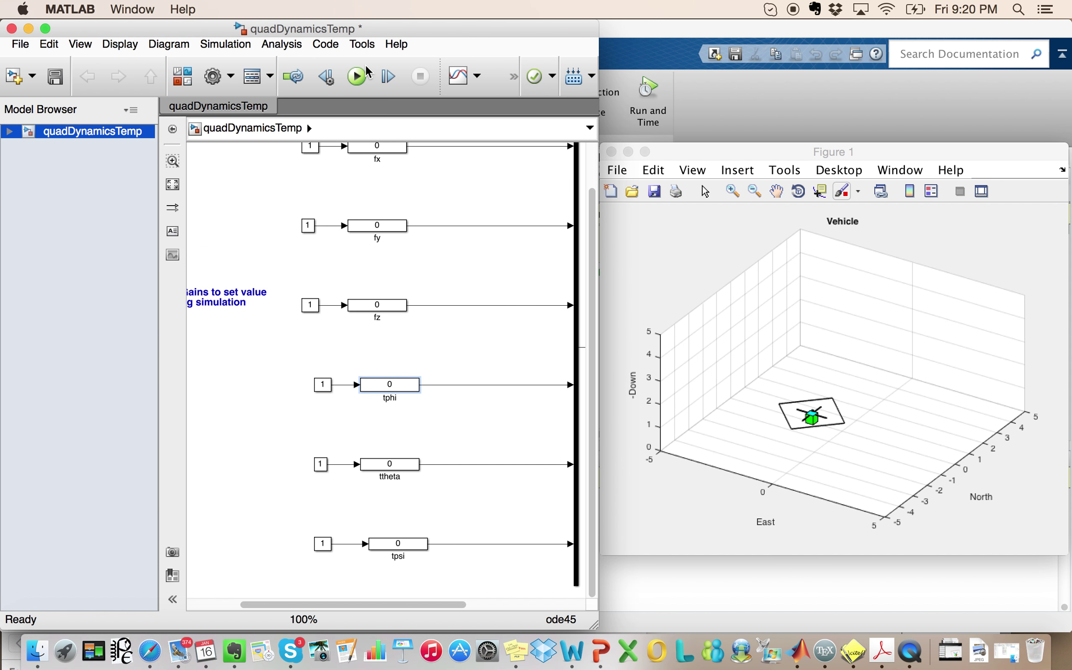
pyautogui.click(357, 77)
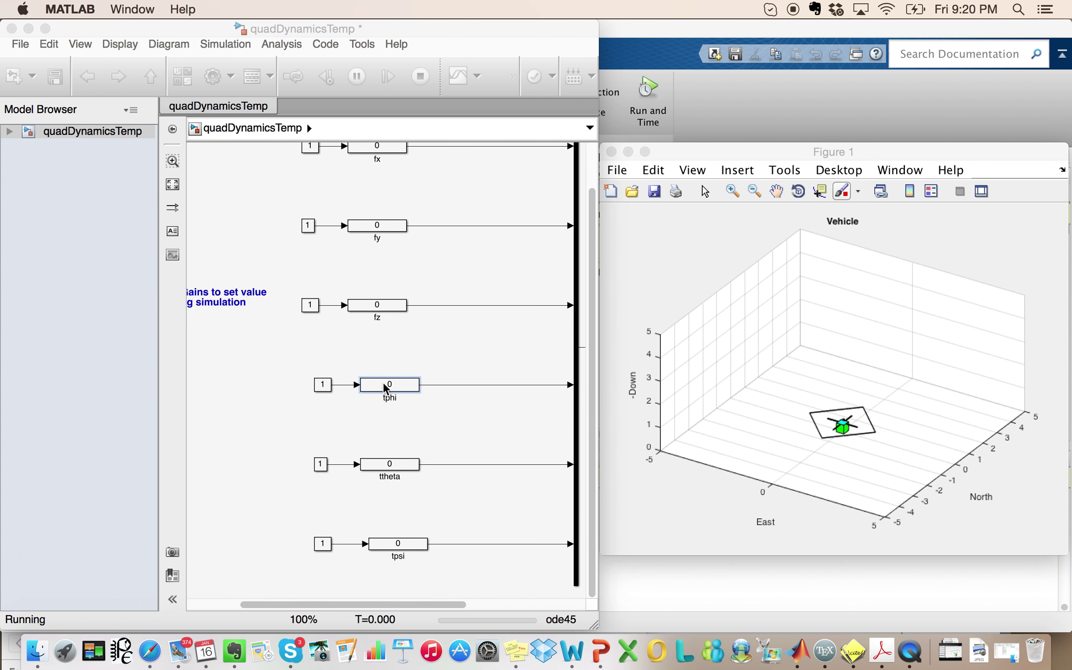
pyautogui.doubleClick(389, 385)
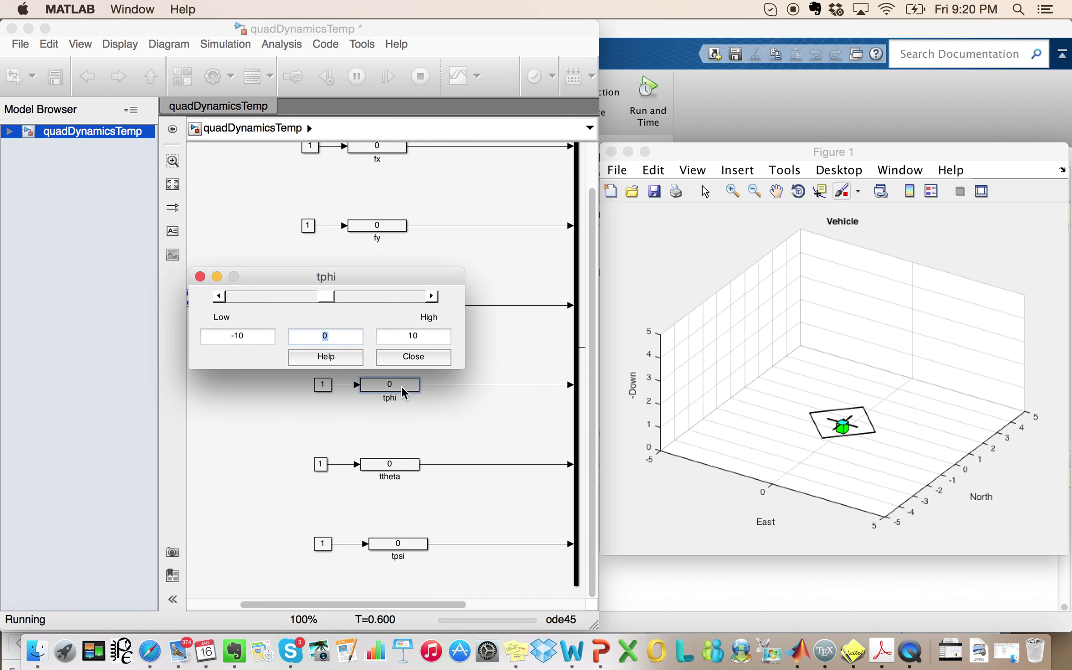
pyautogui.click(431, 297)
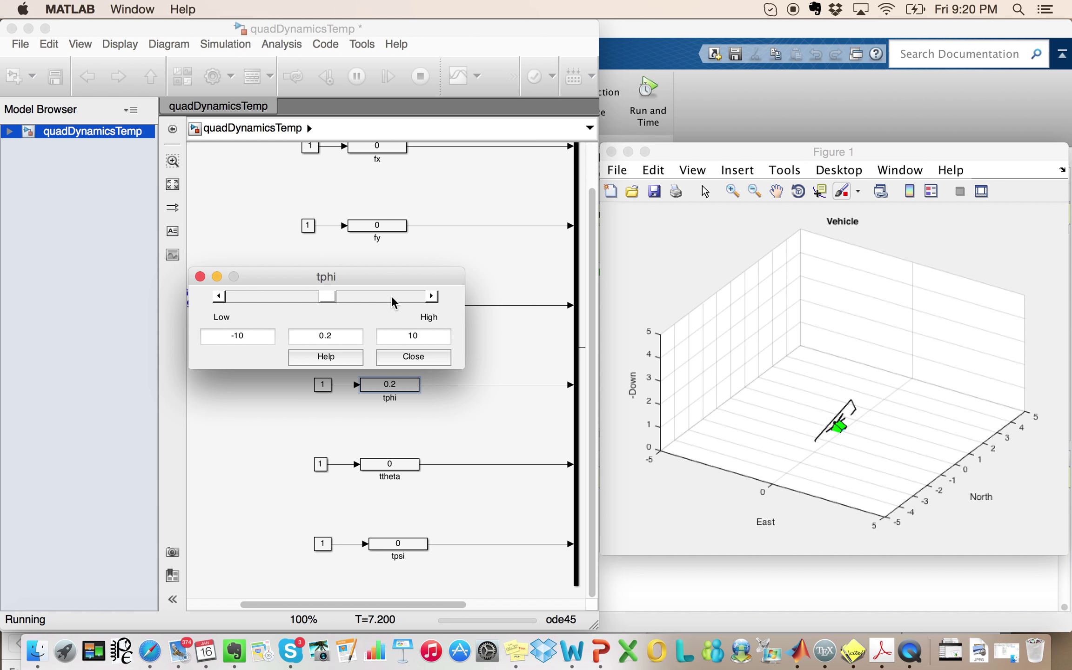
# Enter 0 for the tphi gain and stop the simulation
pyautogui.moveTo(332, 336); pyautogui.dragTo(305, 335)
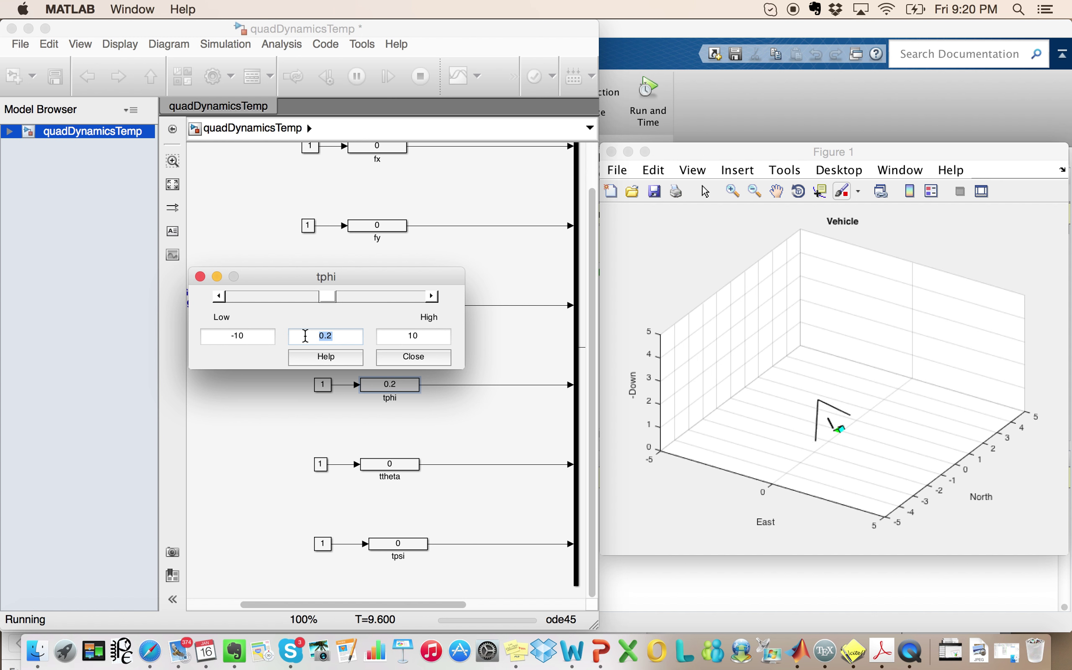
pyautogui.write('0')
pyautogui.press('Return')
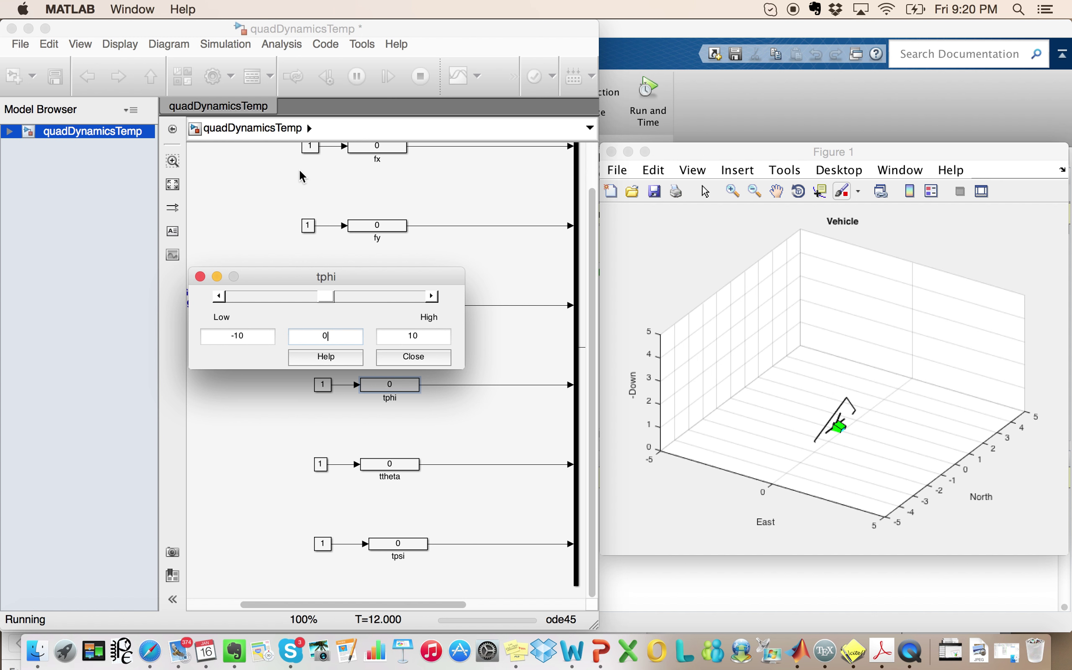
pyautogui.click(270, 207)
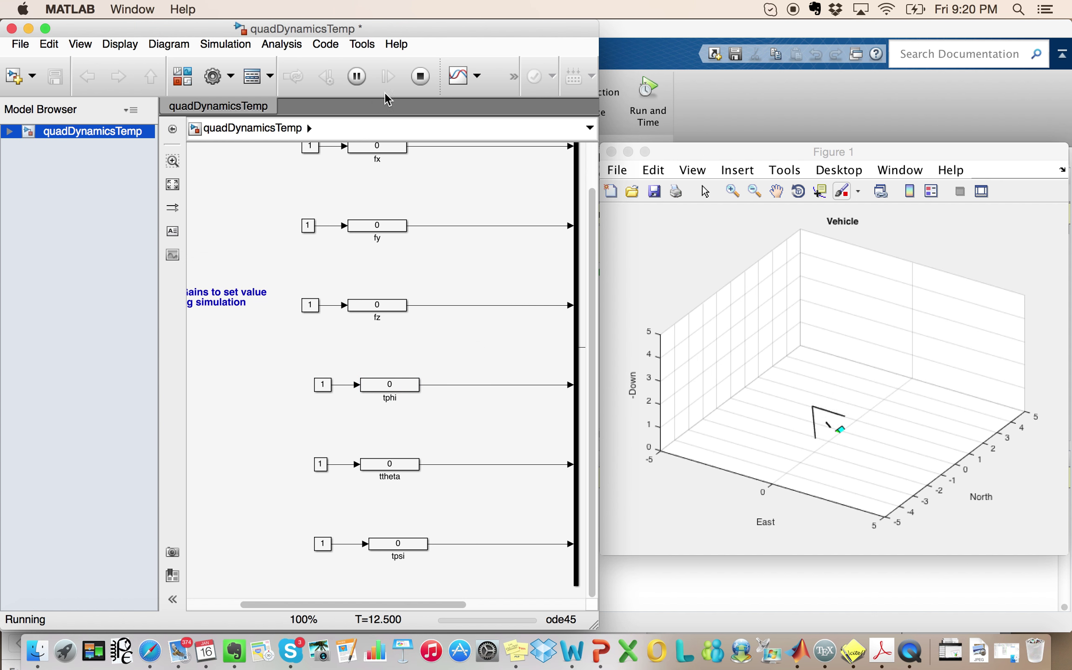
pyautogui.click(420, 77)
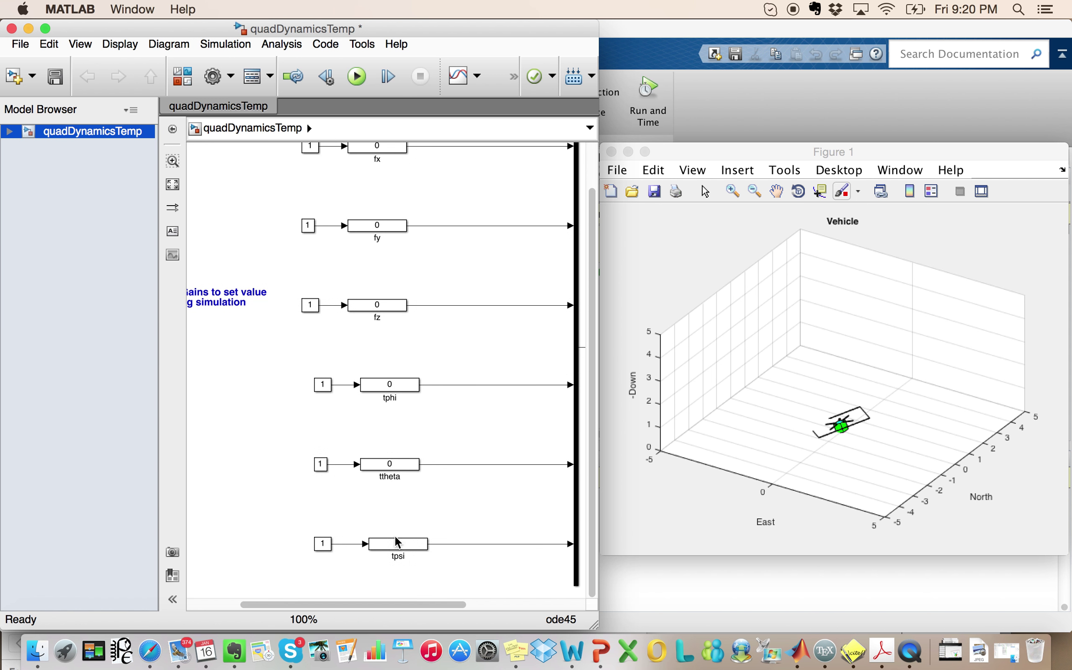
# Open the ttheta slider gain settings and start the quadrotor simulation
pyautogui.doubleClick(407, 465)
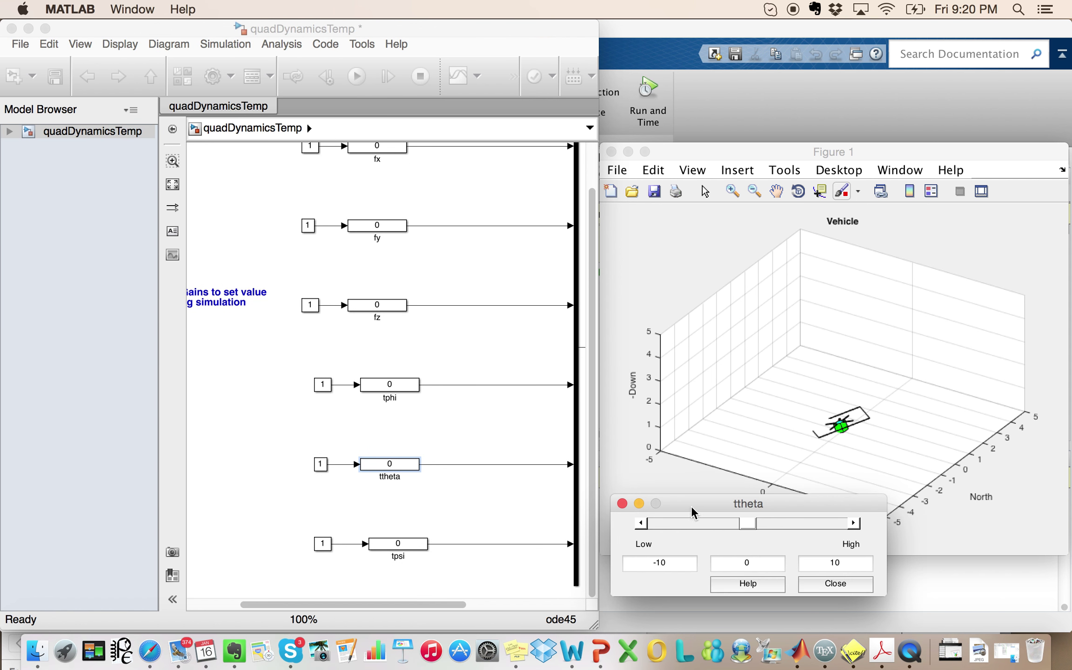
pyautogui.moveTo(692, 507); pyautogui.dragTo(285, 376)
pyautogui.click(345, 88)
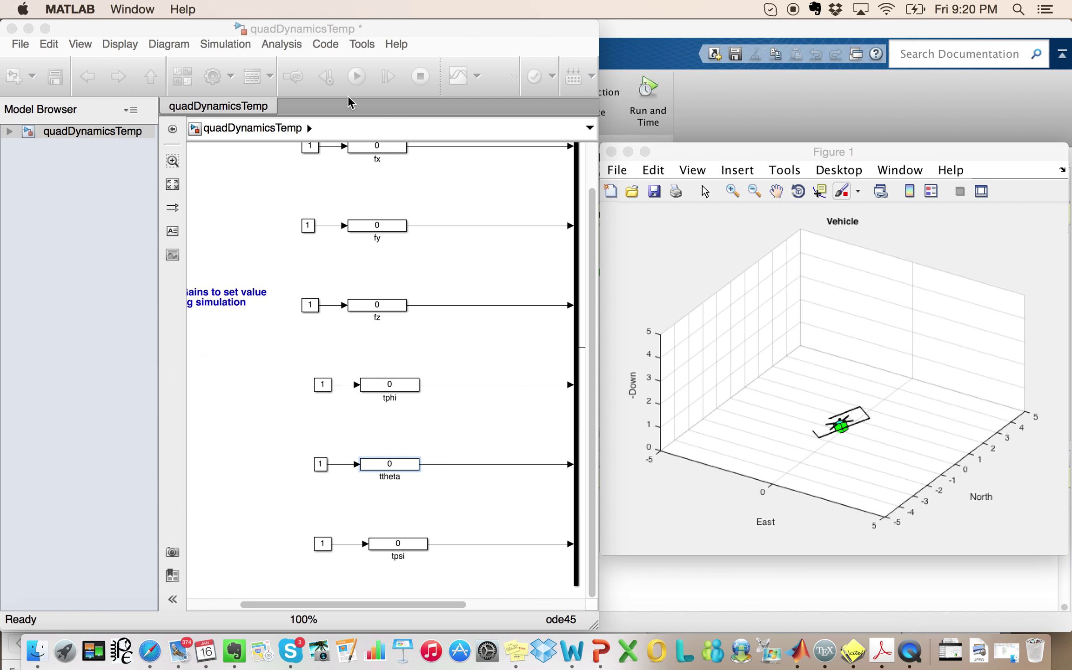
pyautogui.click(357, 76)
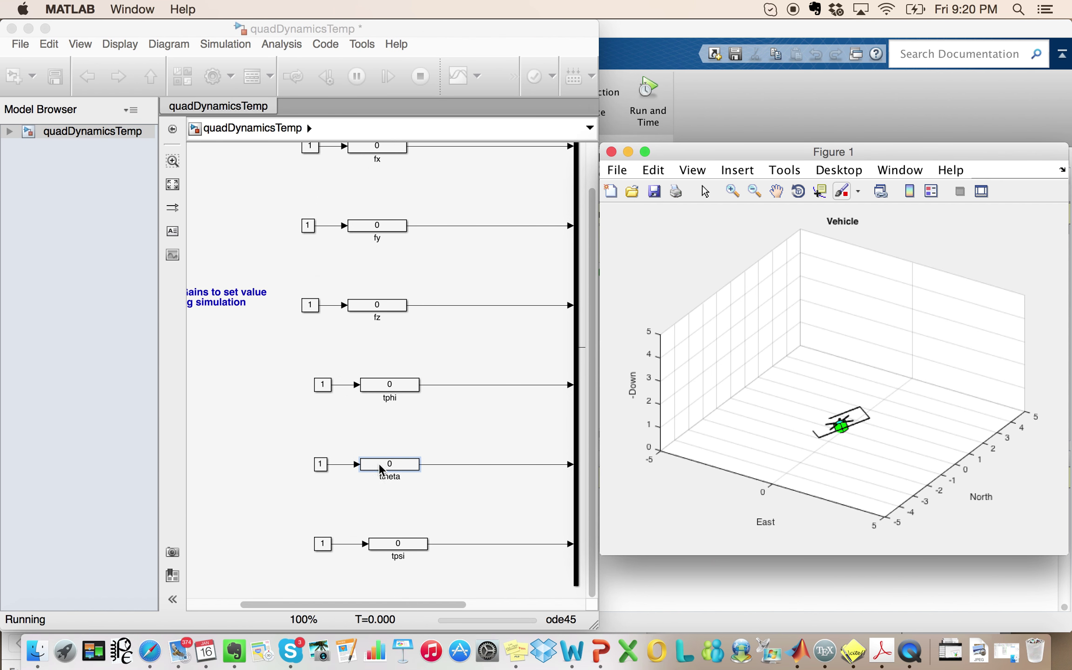
pyautogui.scroll(-3, 429, 388)
pyautogui.hscroll(-2, 430, 388)
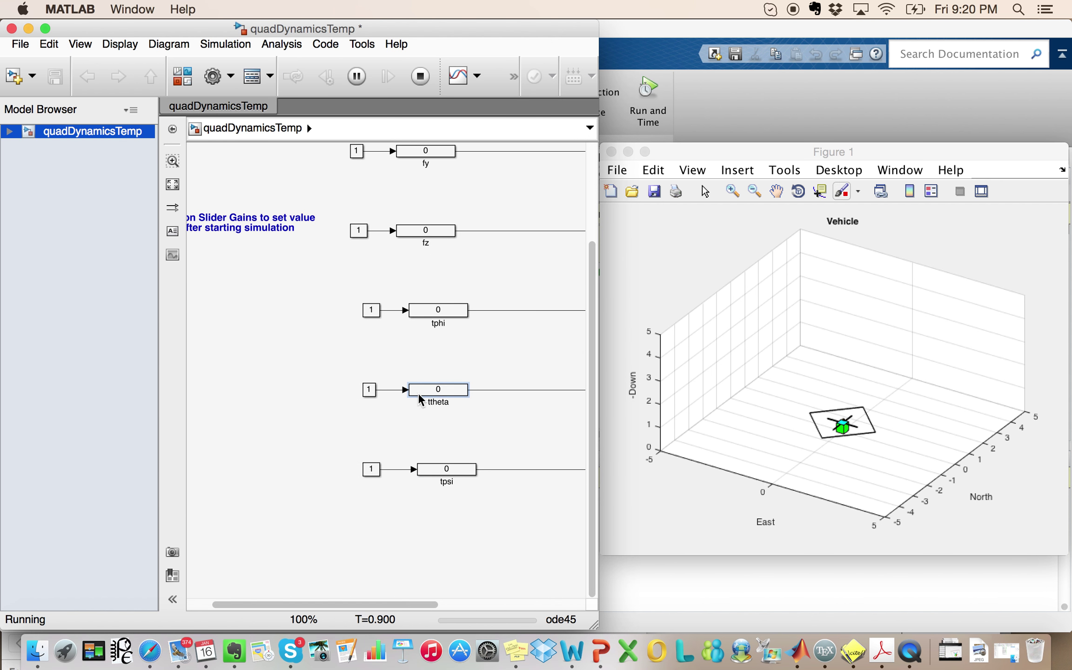
# Step the ttheta gain to 0.2, back through 0 down to -0.2, then close its settings
pyautogui.doubleClick(420, 393)
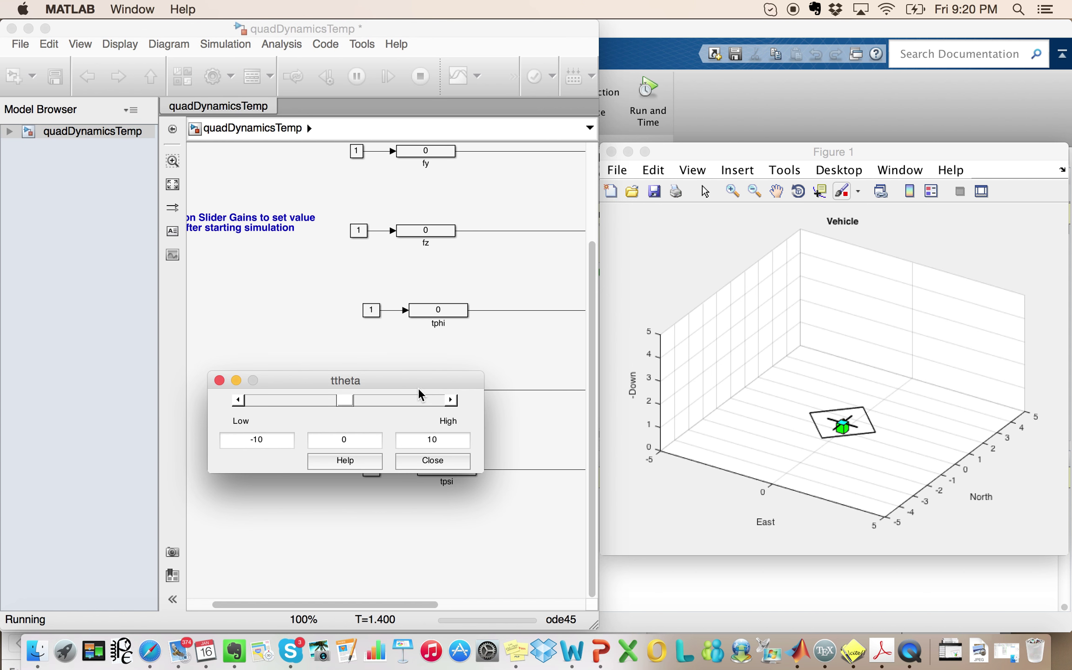
pyautogui.click(451, 399)
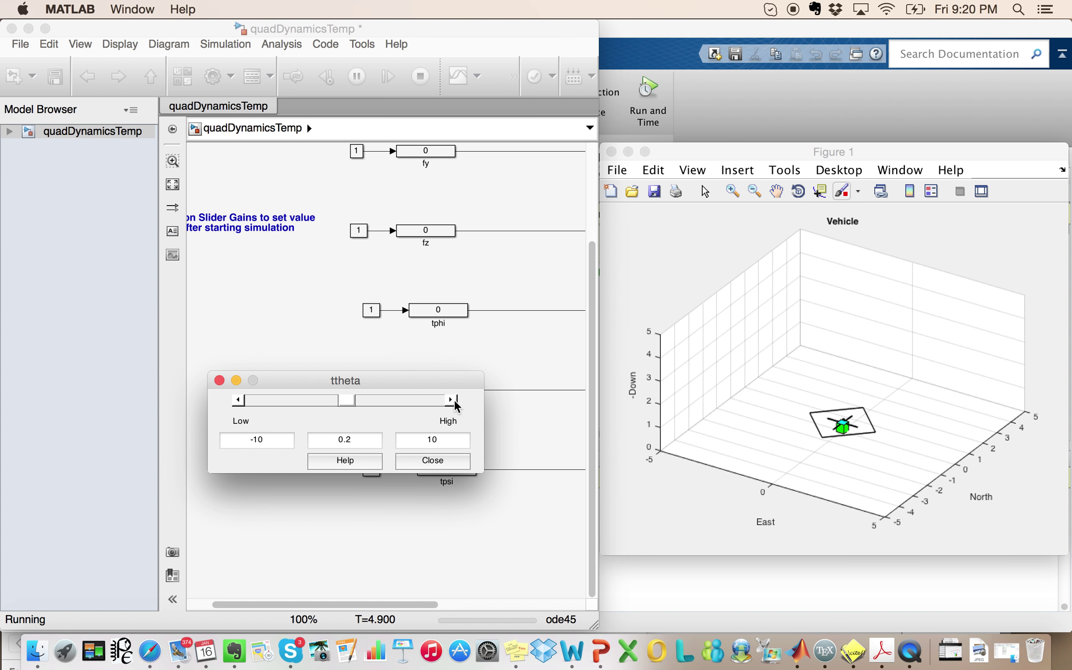
pyautogui.click(238, 400)
pyautogui.click(238, 399)
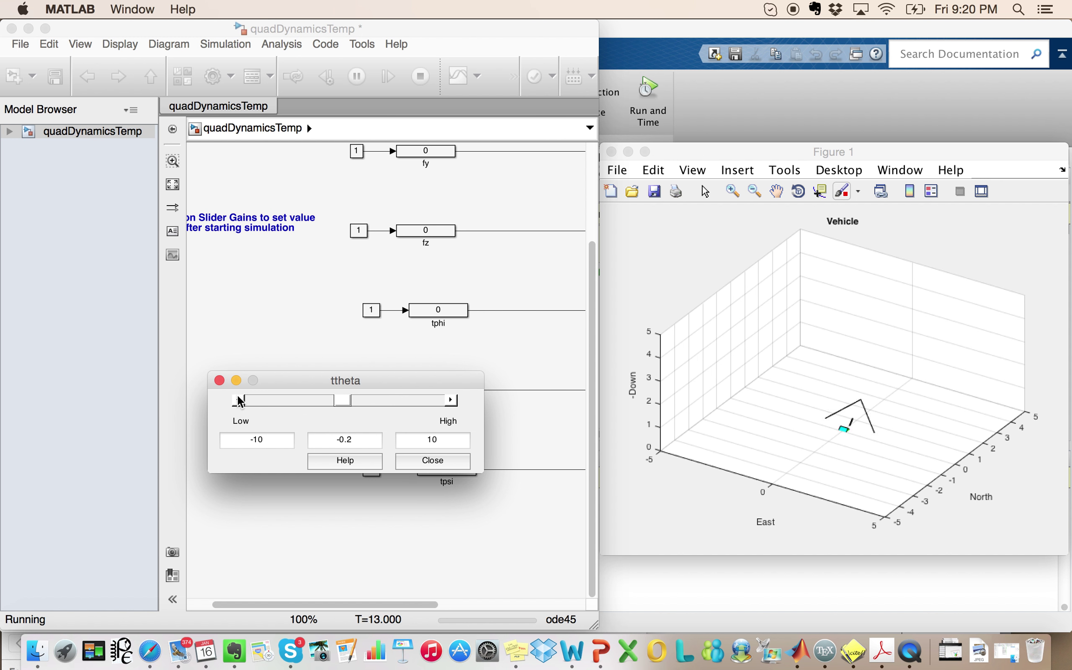
pyautogui.click(407, 463)
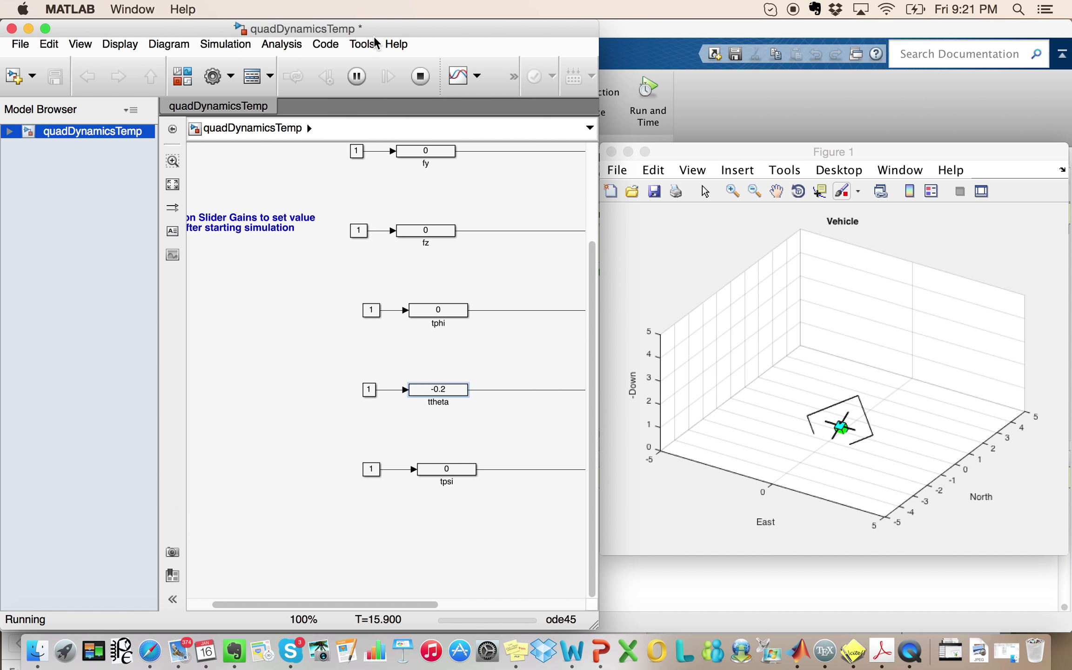
# Stop the run, enter 0 for the ttheta gain, and restart the simulation
pyautogui.click(419, 78)
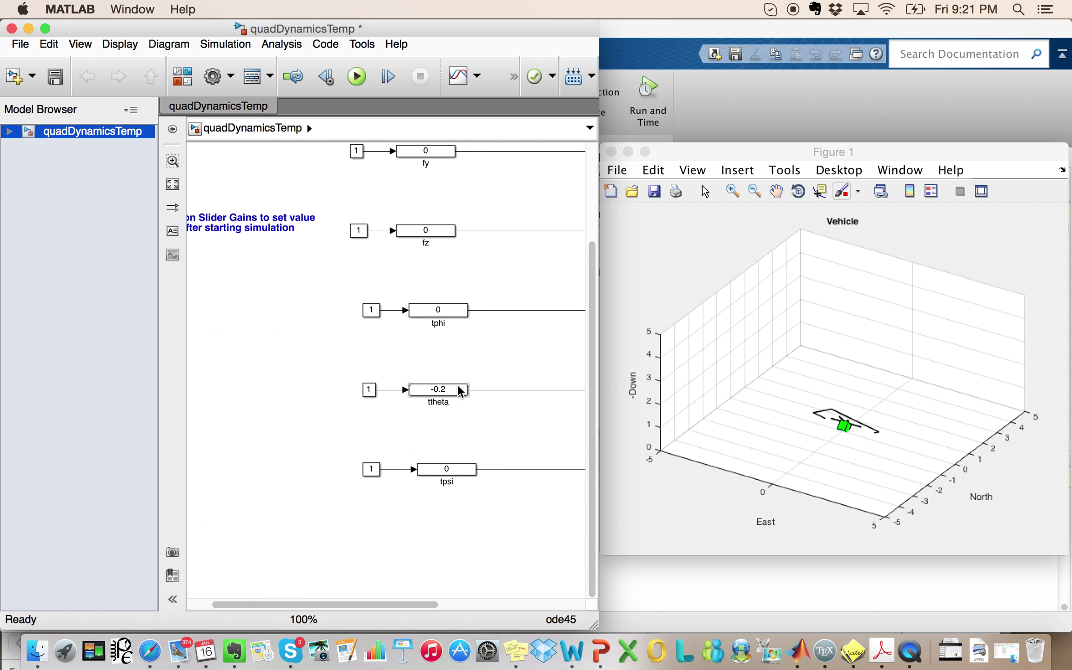
pyautogui.doubleClick(458, 394)
pyautogui.moveTo(371, 439); pyautogui.dragTo(318, 439)
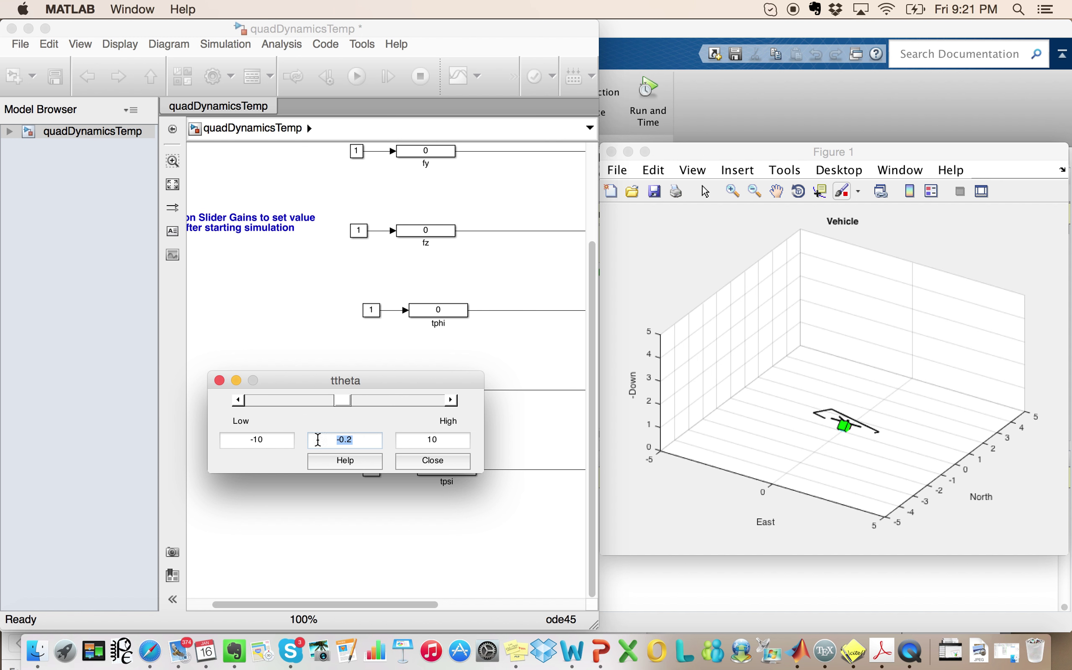
pyautogui.write('0')
pyautogui.press('Return')
pyautogui.click(289, 291)
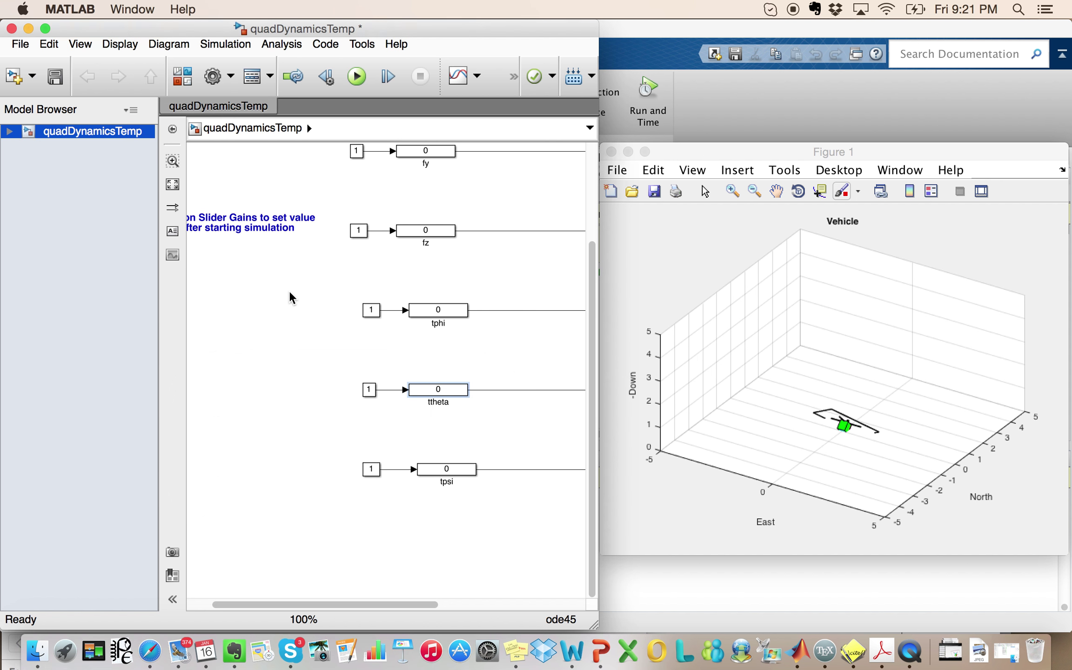
pyautogui.click(358, 75)
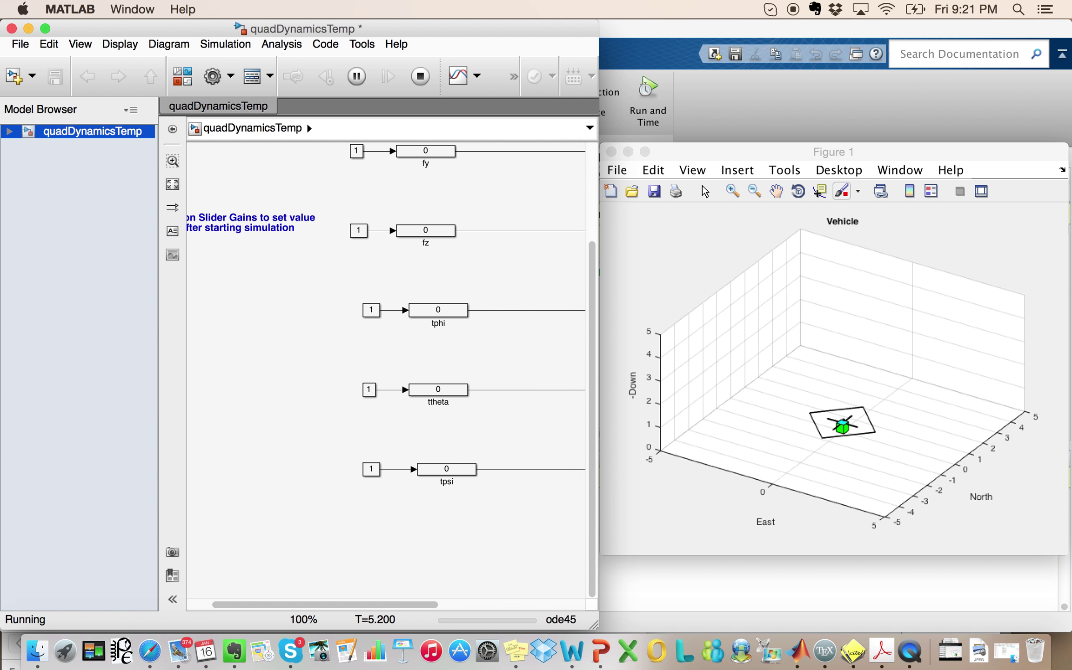
pyautogui.doubleClick(446, 469)
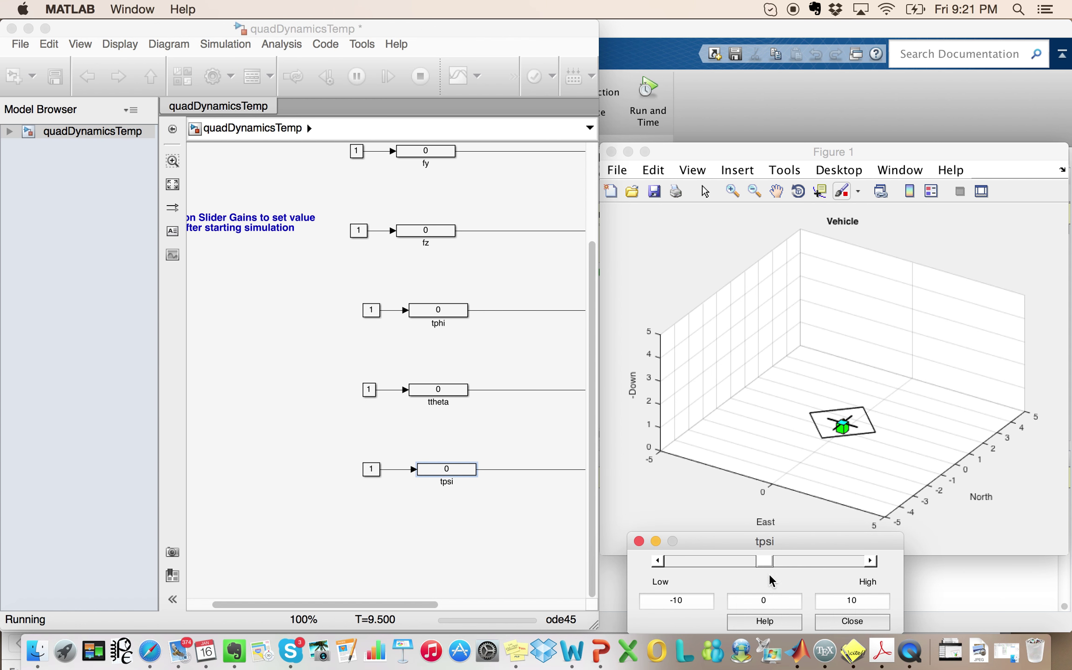
# Step the tpsi gain to -0.2, back to 0, then 0.2, and reset it to 0
pyautogui.click(657, 561)
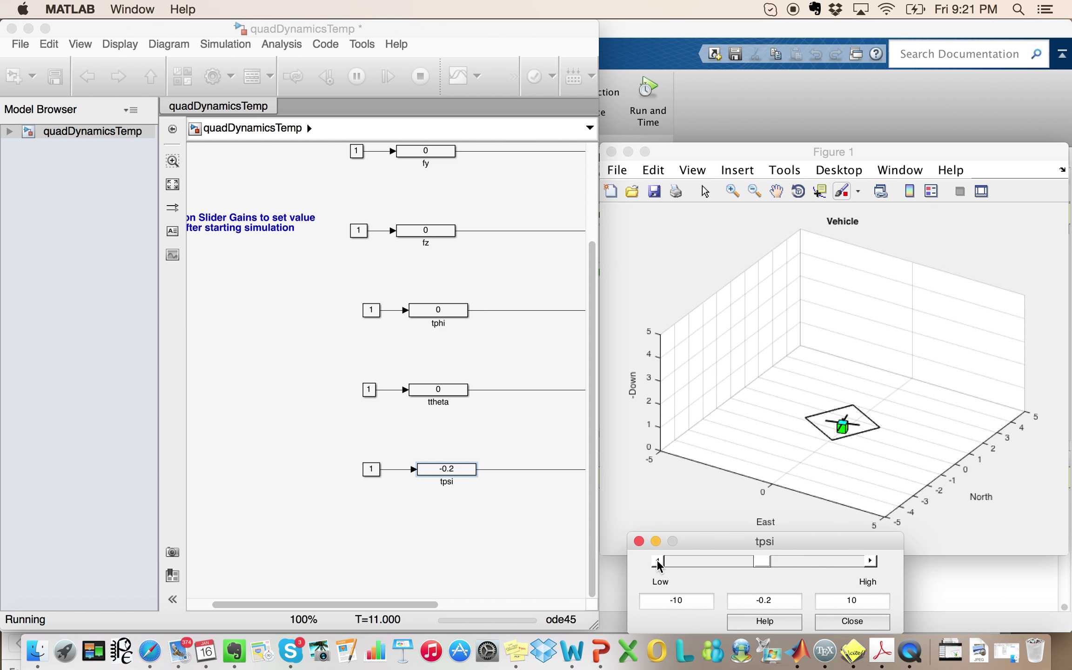
pyautogui.click(871, 561)
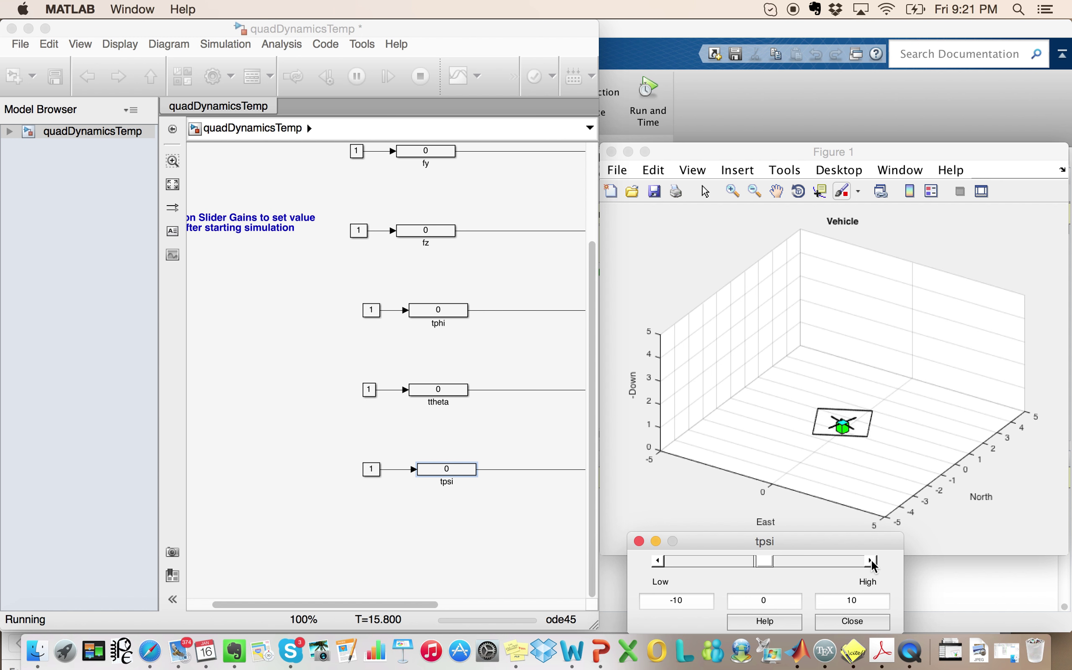
pyautogui.click(870, 561)
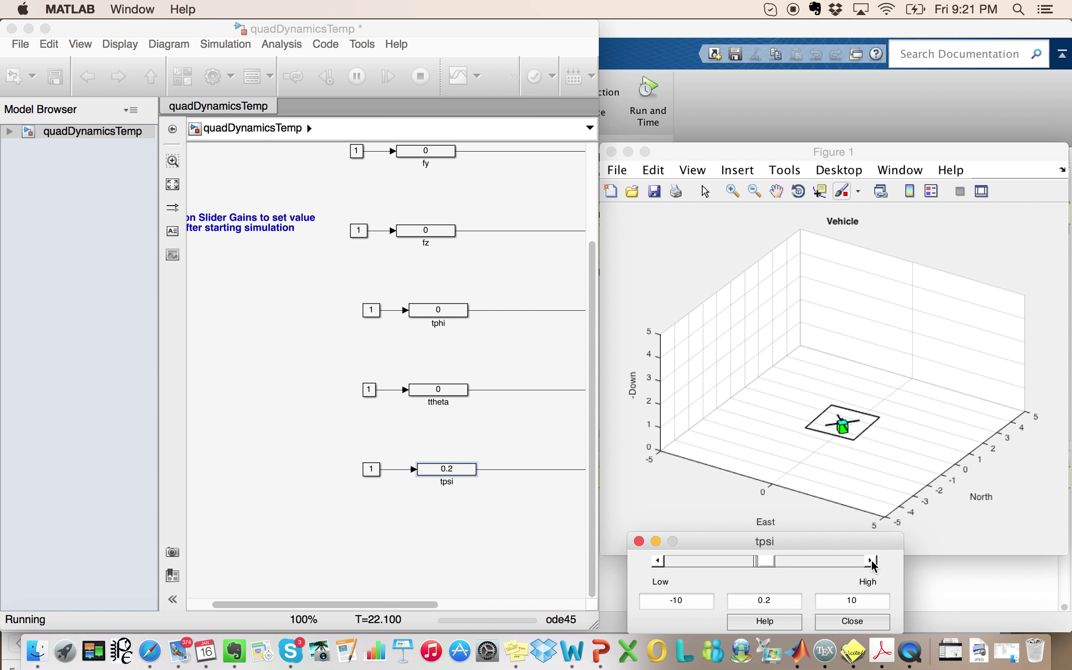
pyautogui.doubleClick(776, 603)
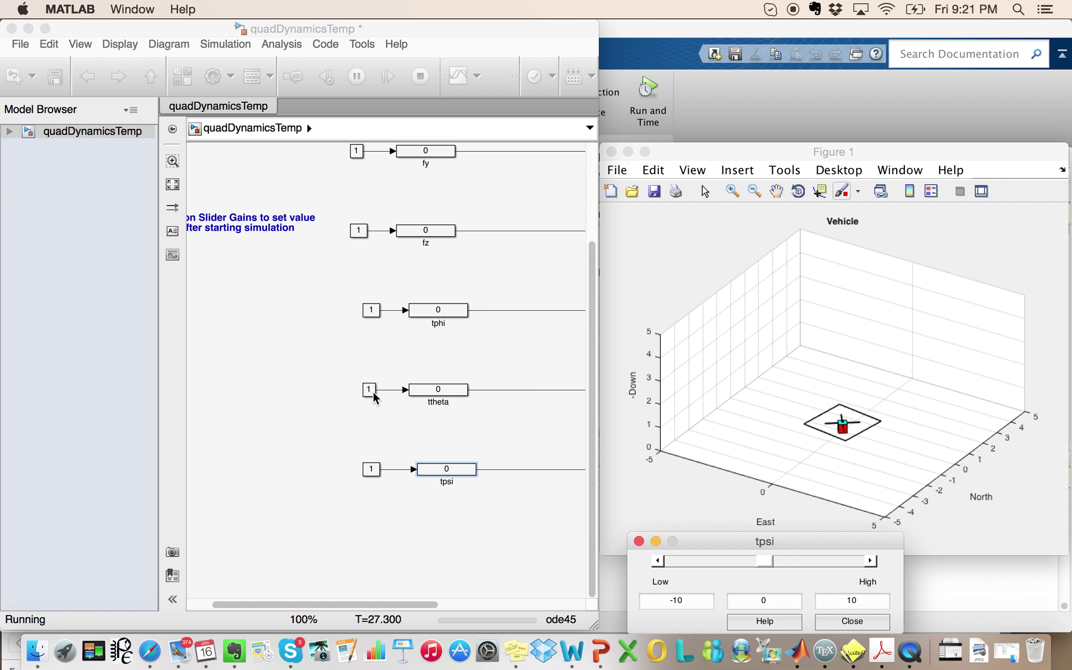
pyautogui.click(281, 385)
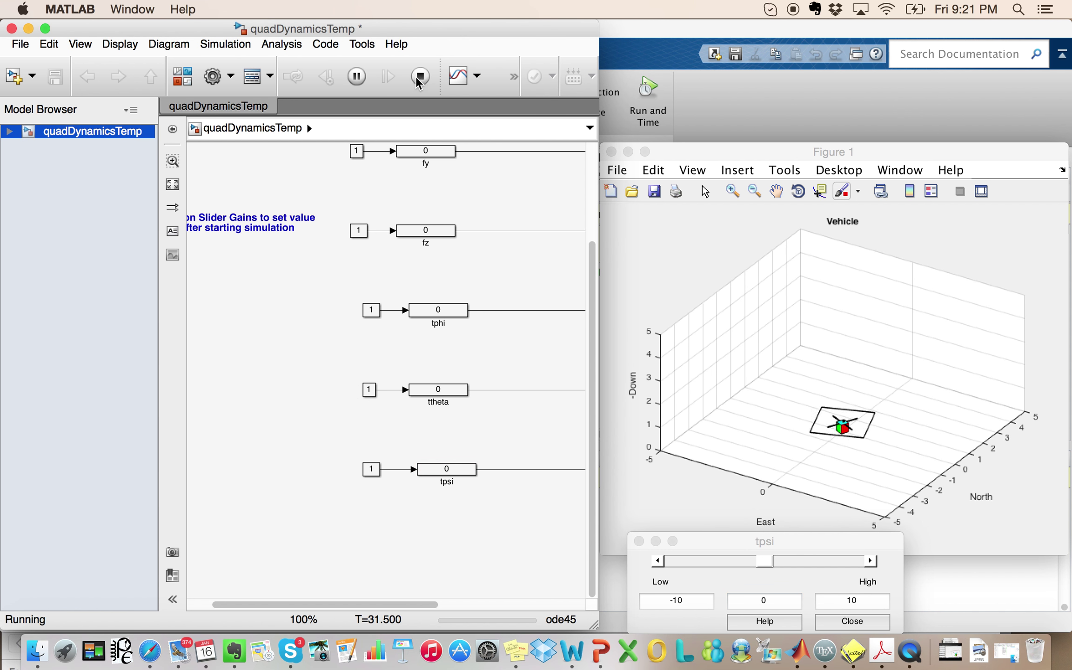